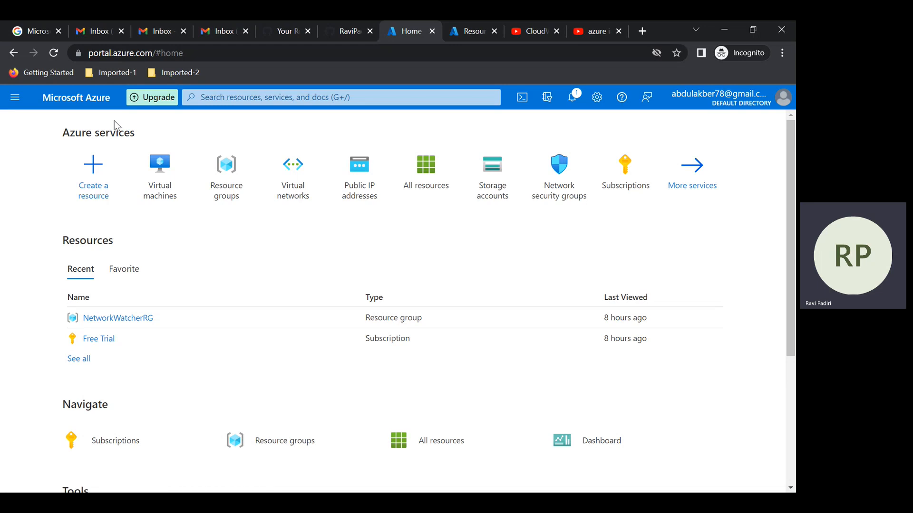
Go to the virtual machines list and start creating a new Azure virtual machine
click(13, 99)
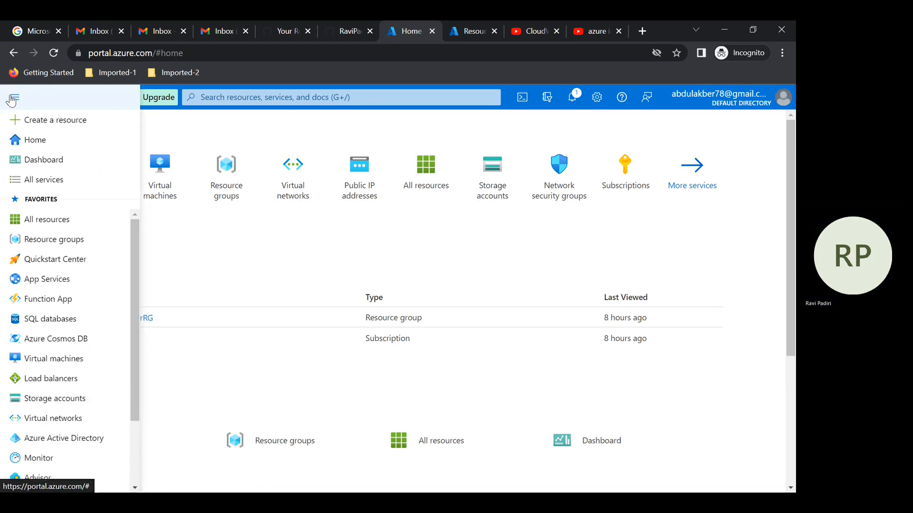
click(12, 99)
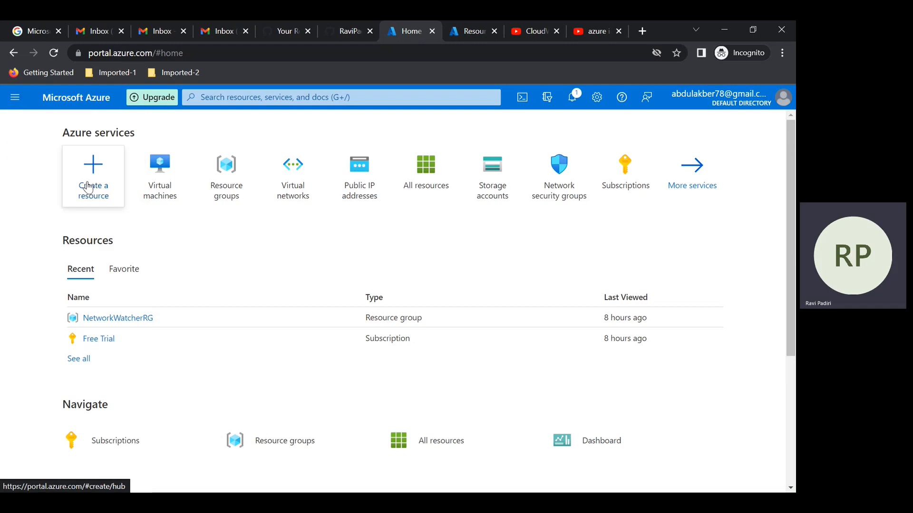
click(160, 188)
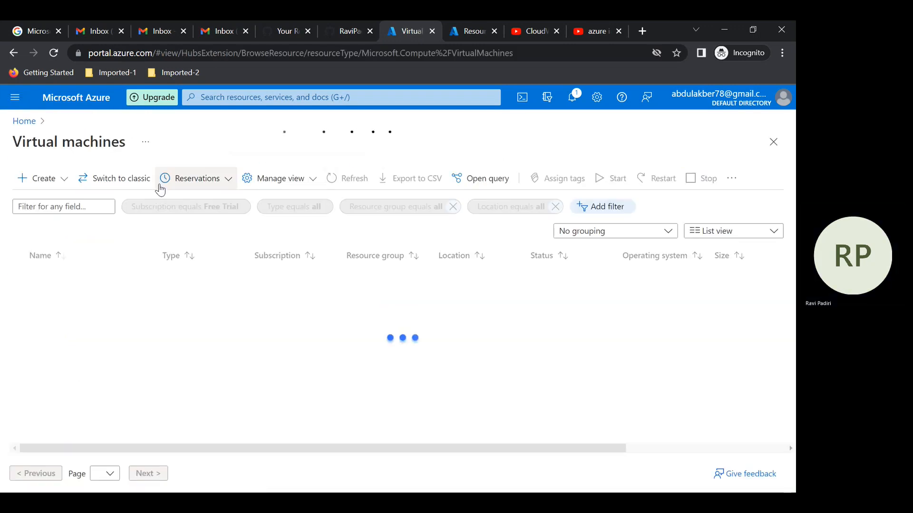
click(56, 185)
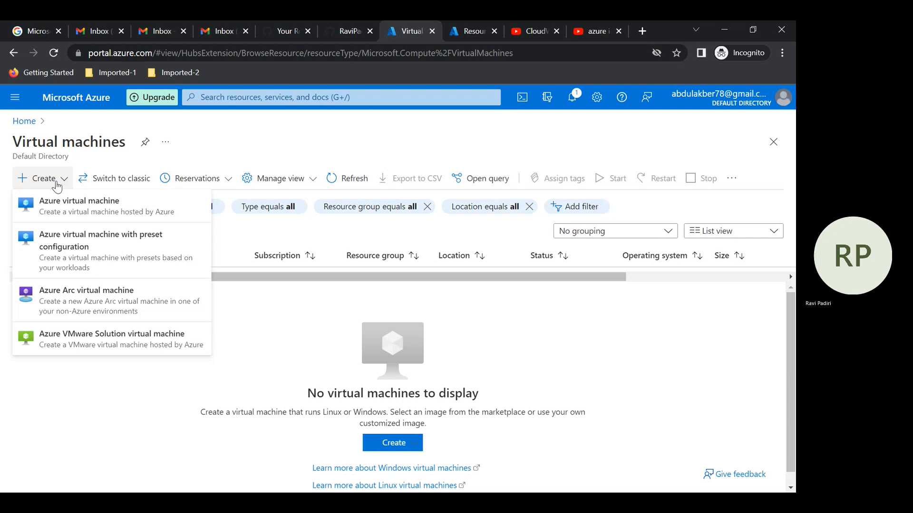
click(67, 207)
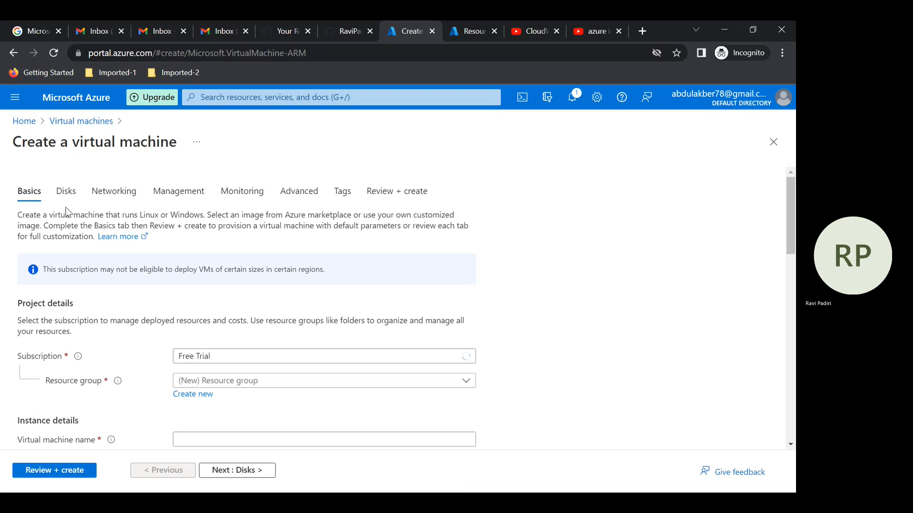
Choose Free Trial as the subscription for the new virtual machine
scroll(465, 264, down, 3)
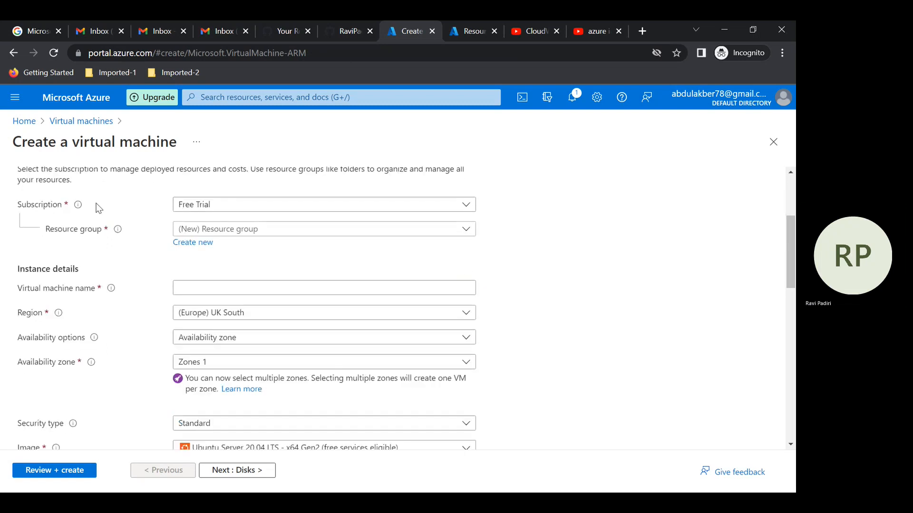
click(378, 207)
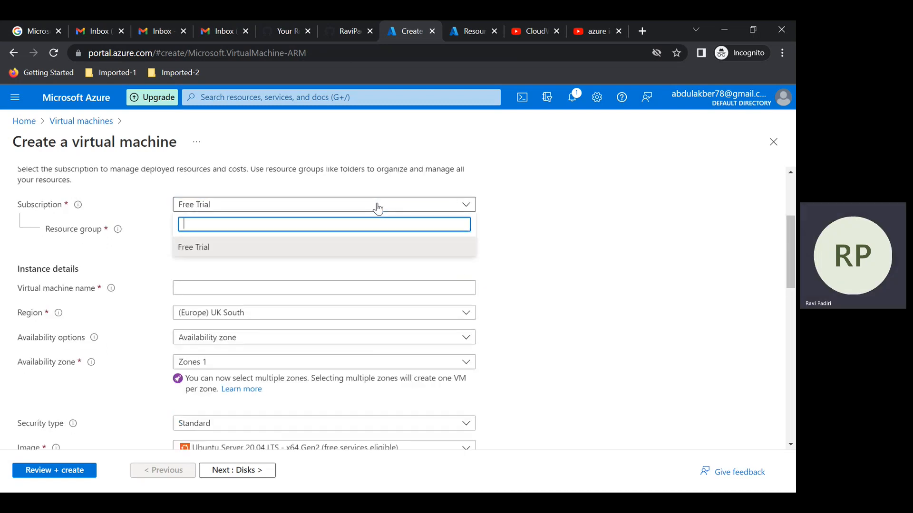
click(228, 246)
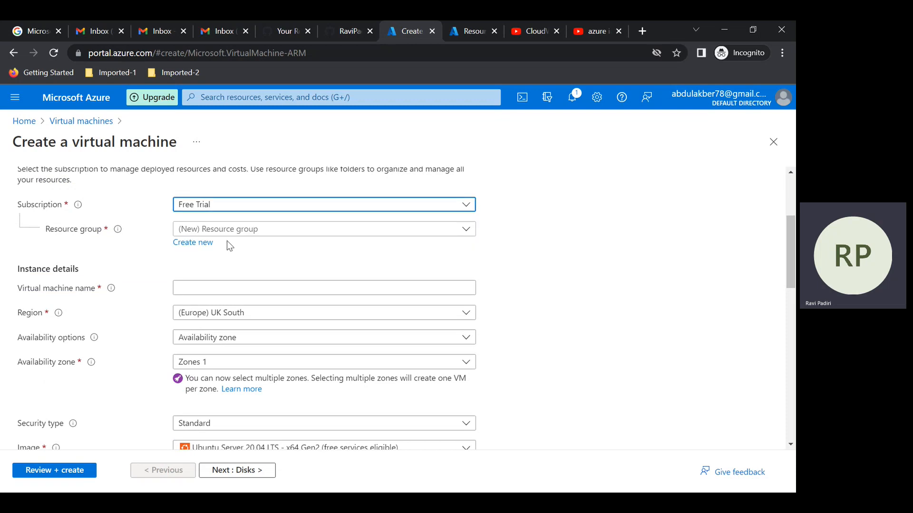
click(595, 243)
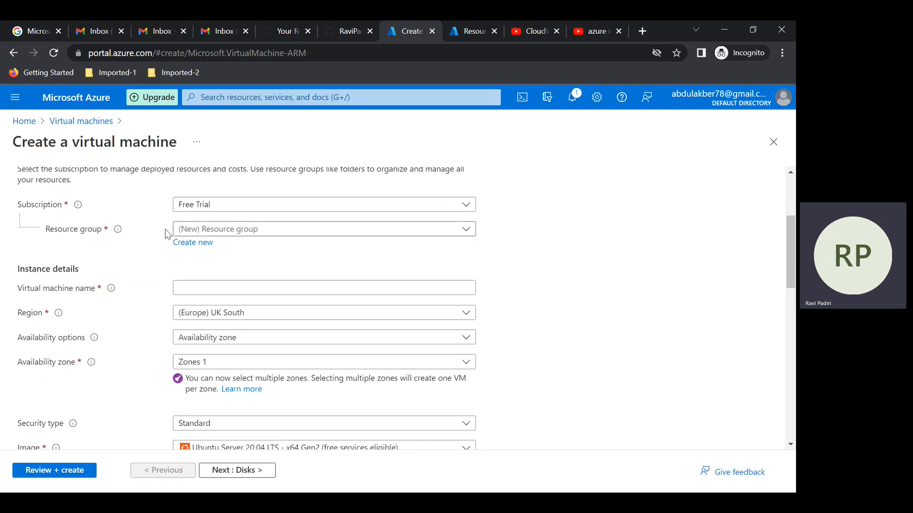
Create a new resource group named windowrg for the virtual machine
click(246, 235)
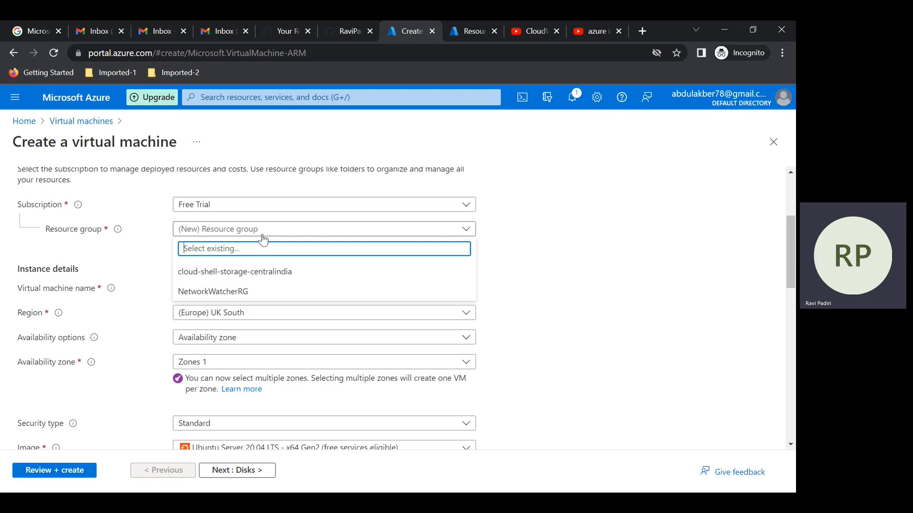
click(573, 271)
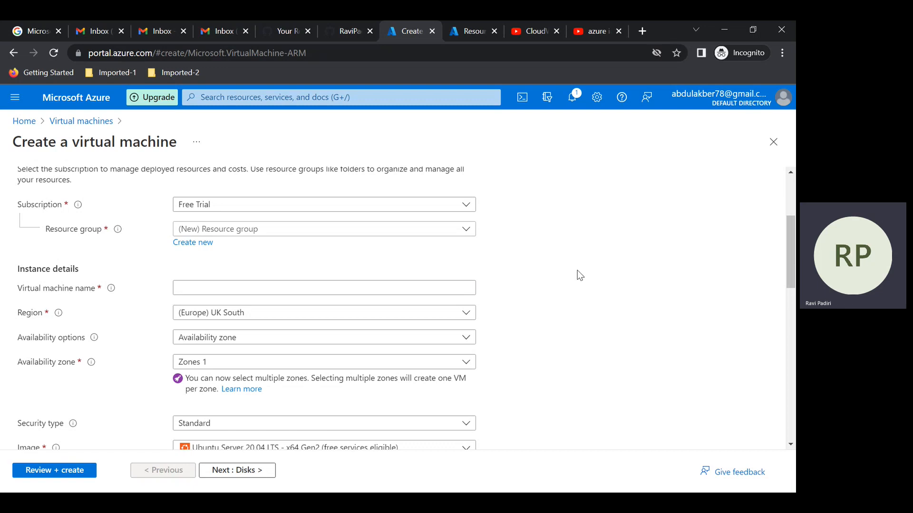
click(194, 243)
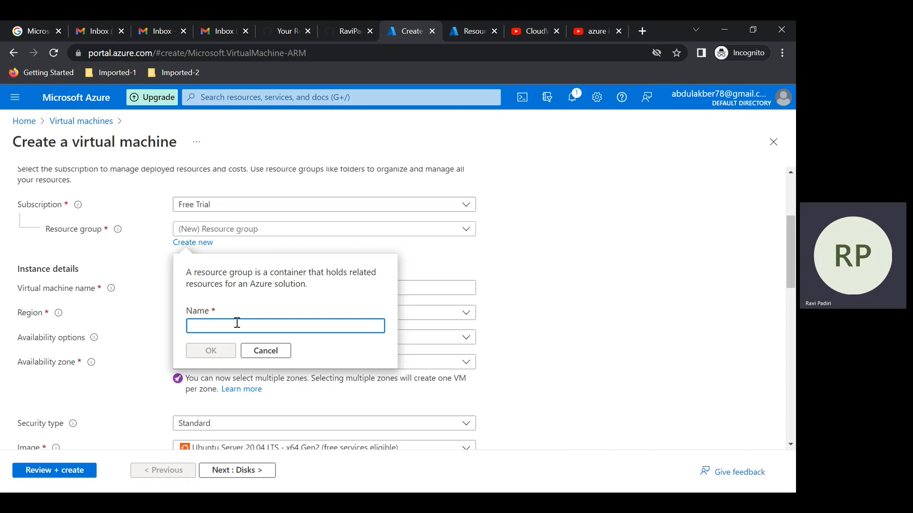
text(win)
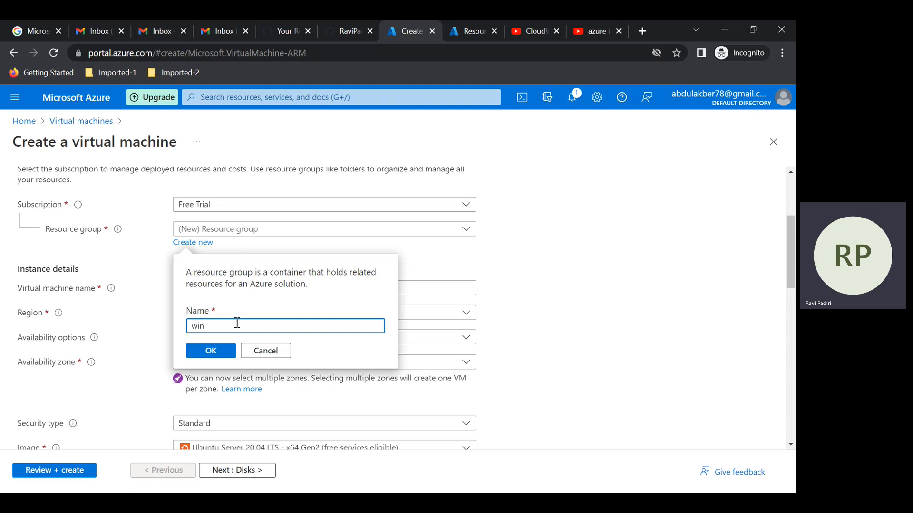
text(dowr)
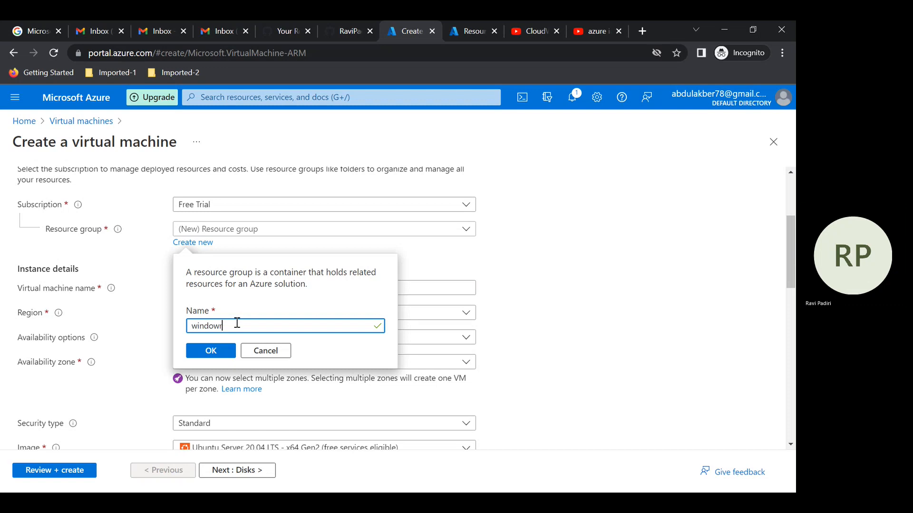
text(g)
click(208, 356)
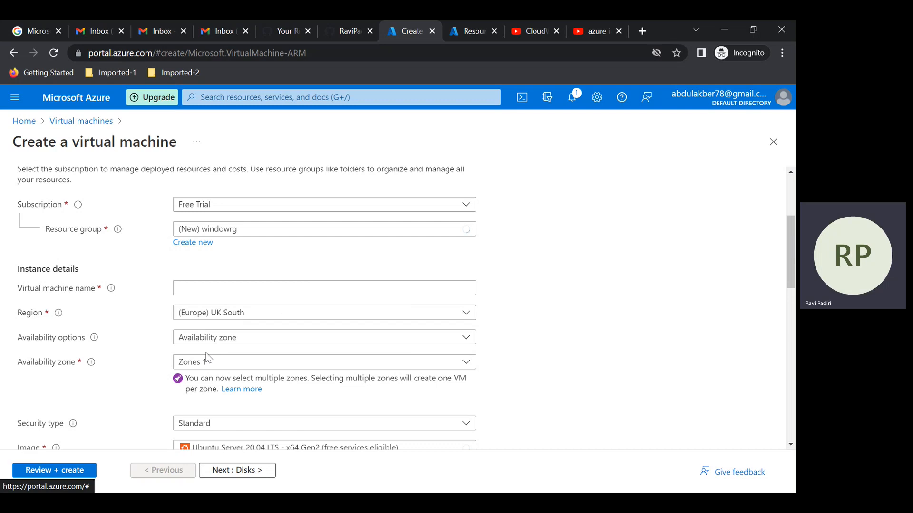
Name the virtual machine windowsvm and set its region to (US) East US
click(203, 289)
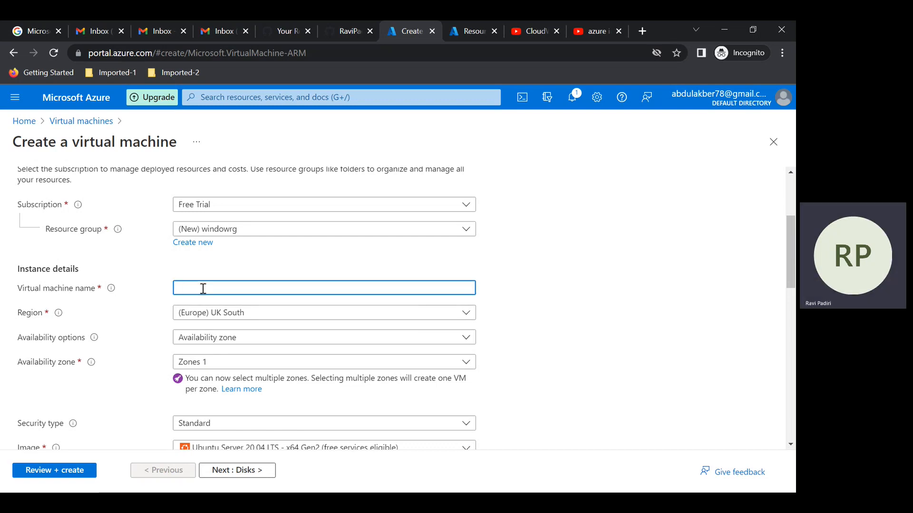
text(windowsvm)
click(309, 319)
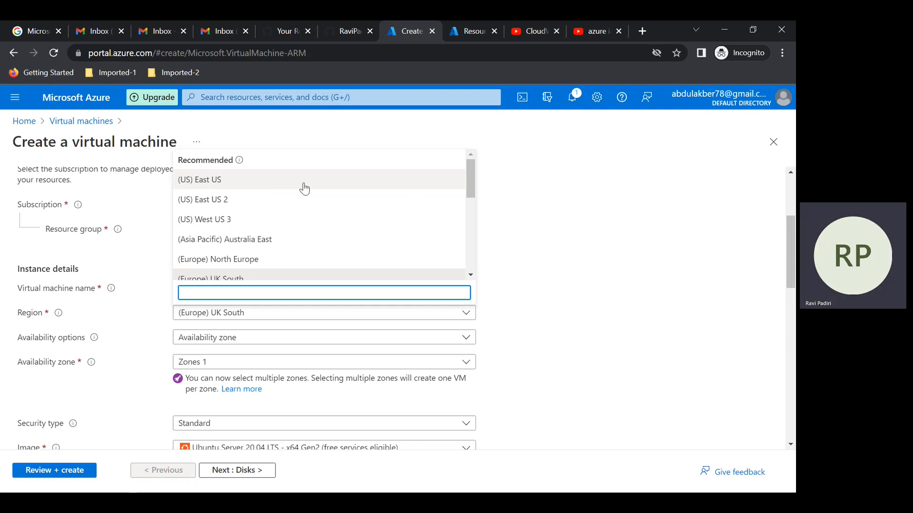
drag(471, 188, 473, 166)
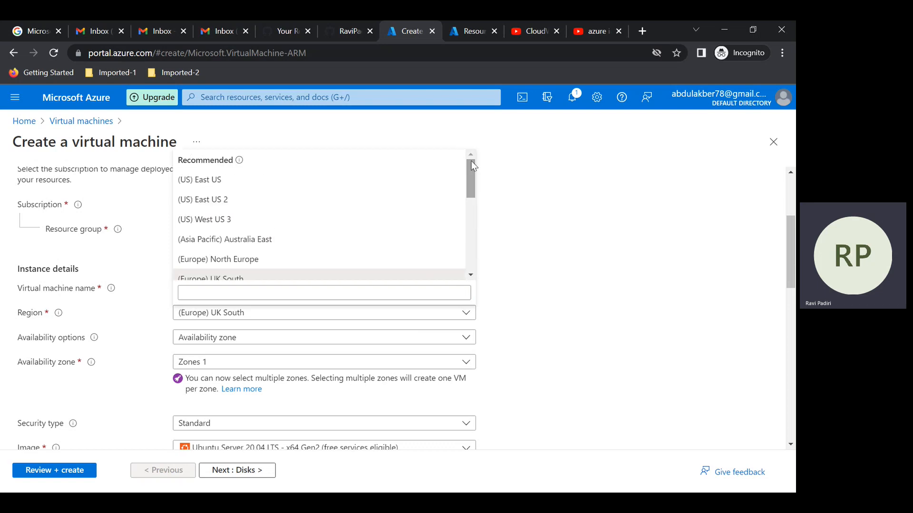
click(215, 180)
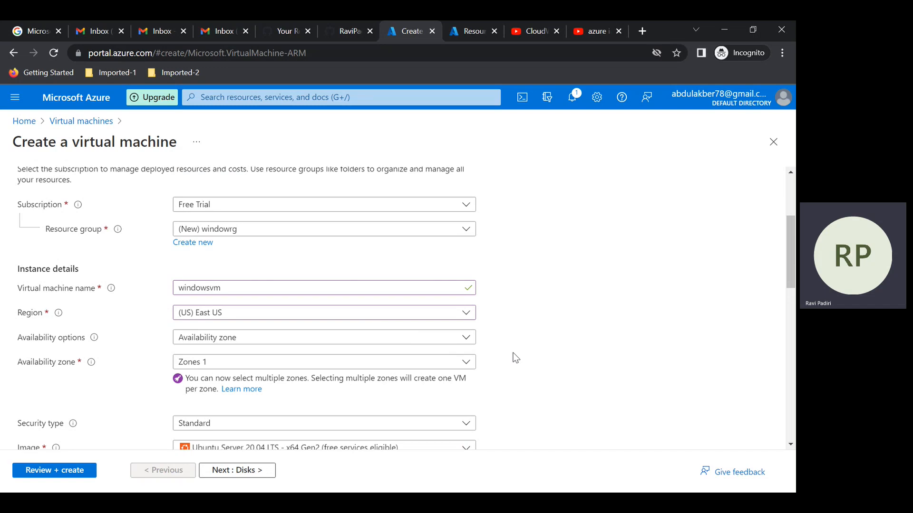
Set the virtual machine's image to Windows Server 2022 Datacenter: Azure Edition - x64 Gen2
scroll(515, 358, down, 1)
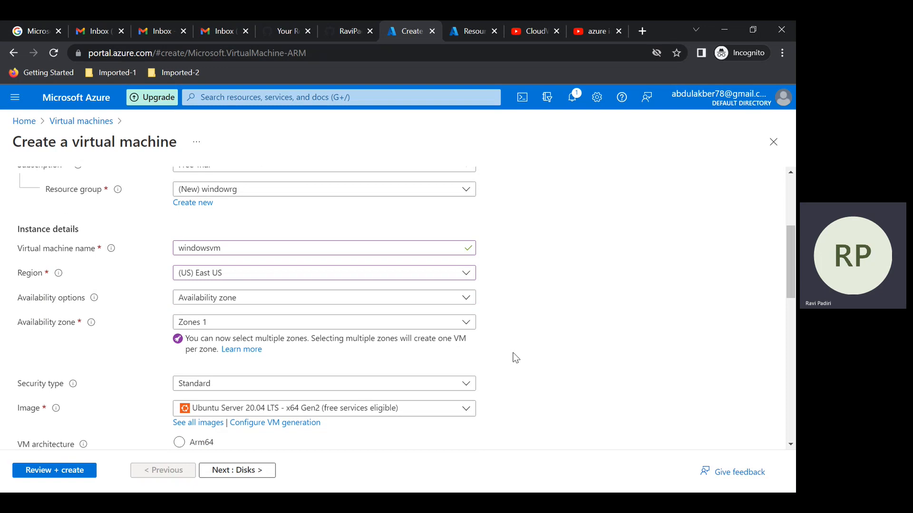
scroll(516, 357, down, 3)
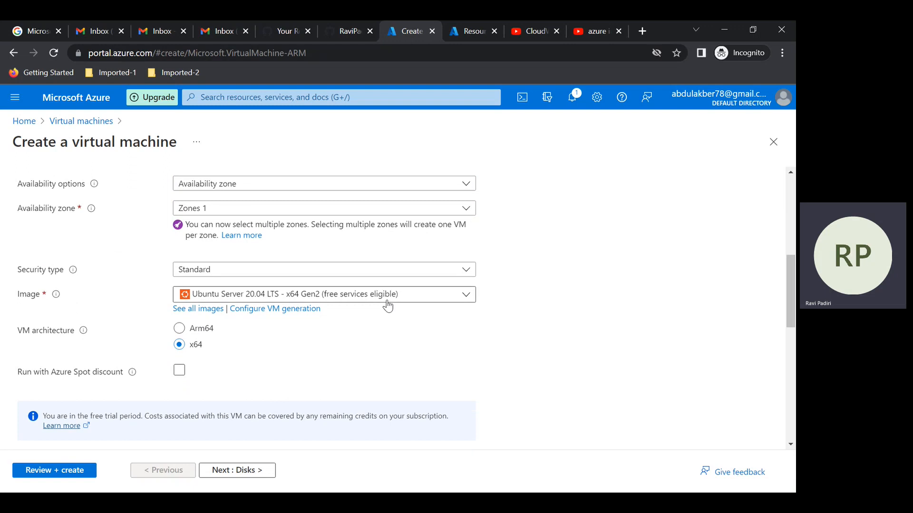
click(384, 298)
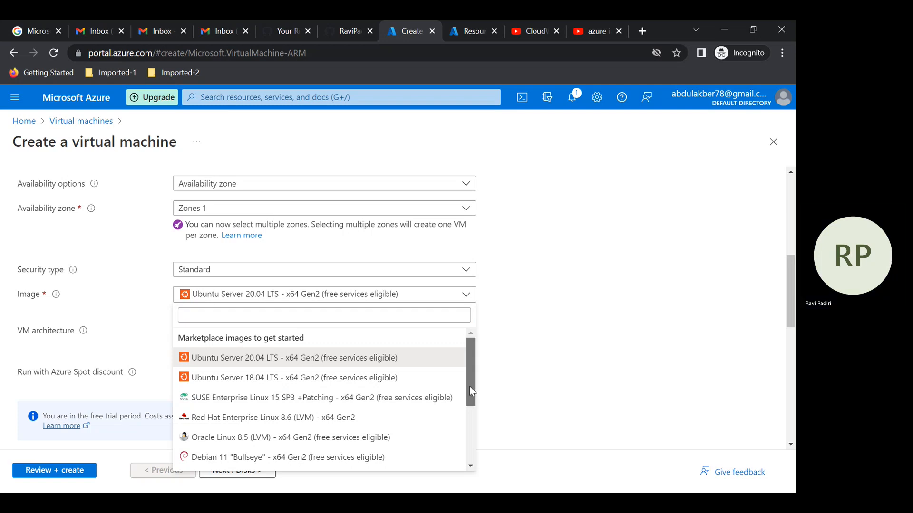
drag(469, 385, 465, 426)
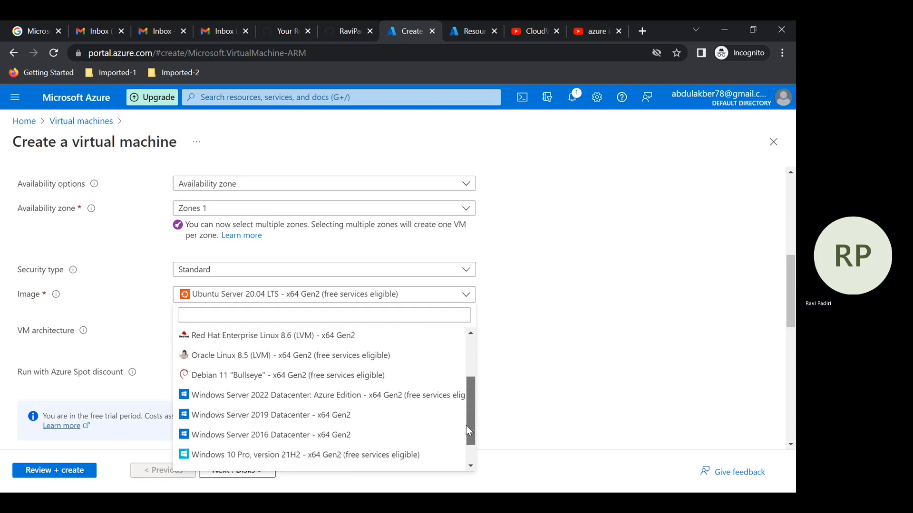
click(273, 401)
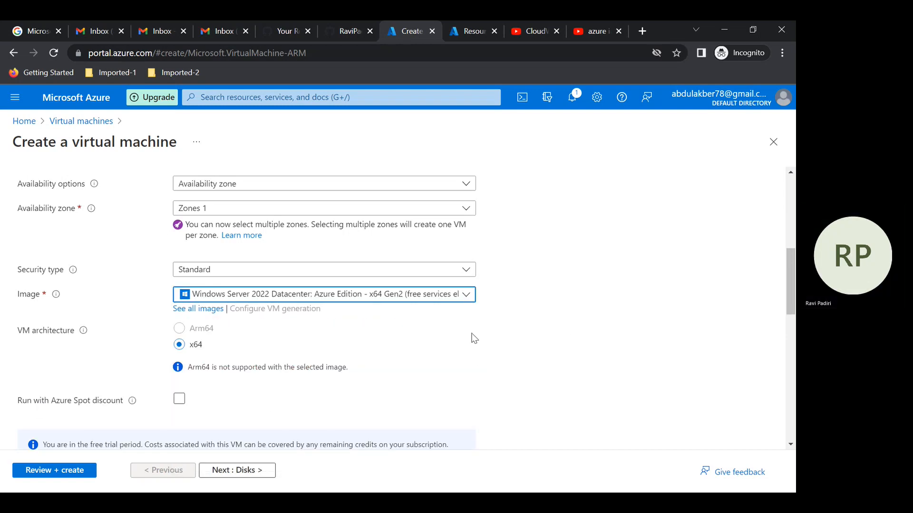
Set the virtual machine's size to Standard_B2s with 2 vcpus and 4 GiB memory
scroll(497, 345, down, 2)
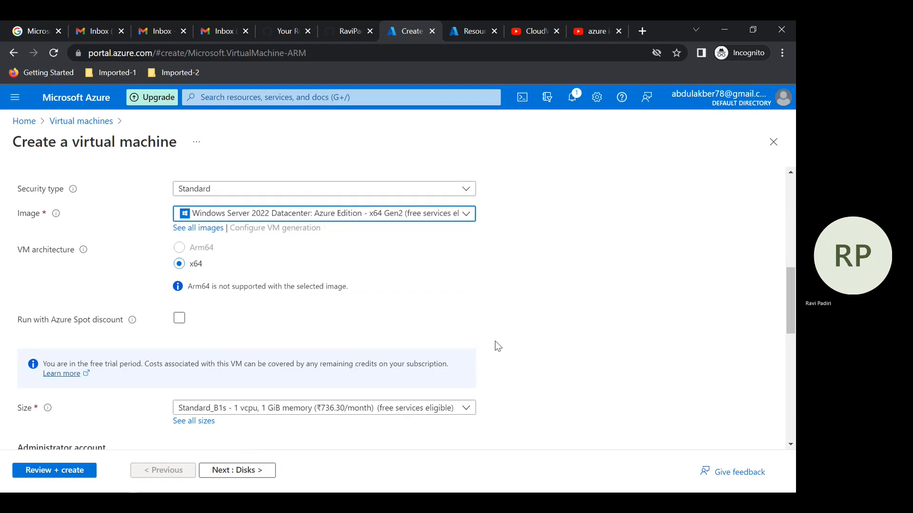
scroll(494, 340, down, 2)
click(257, 327)
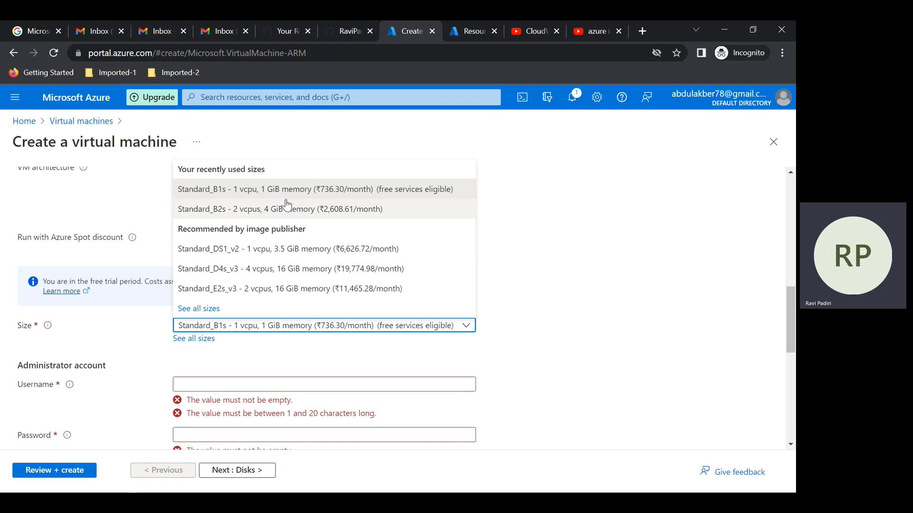
click(272, 210)
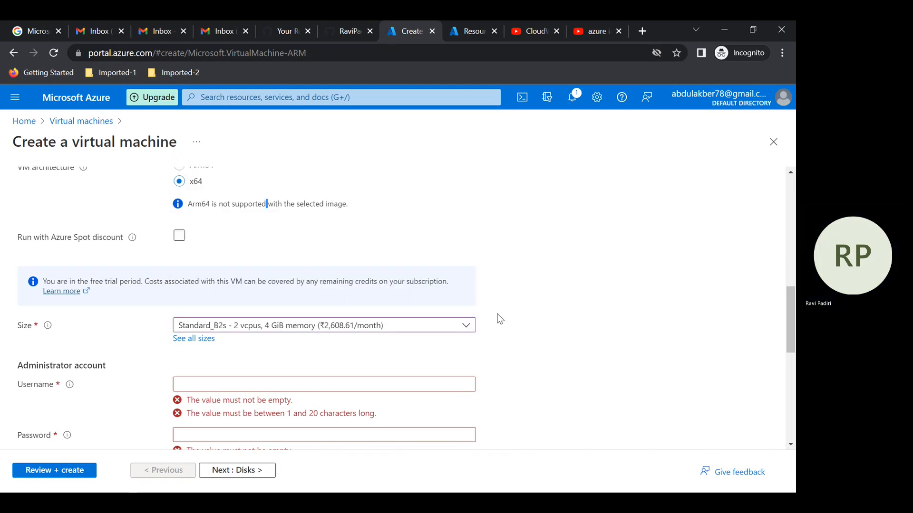
Fill in the administrator account's username, then enter and confirm its password
click(294, 384)
text(raviadmin)
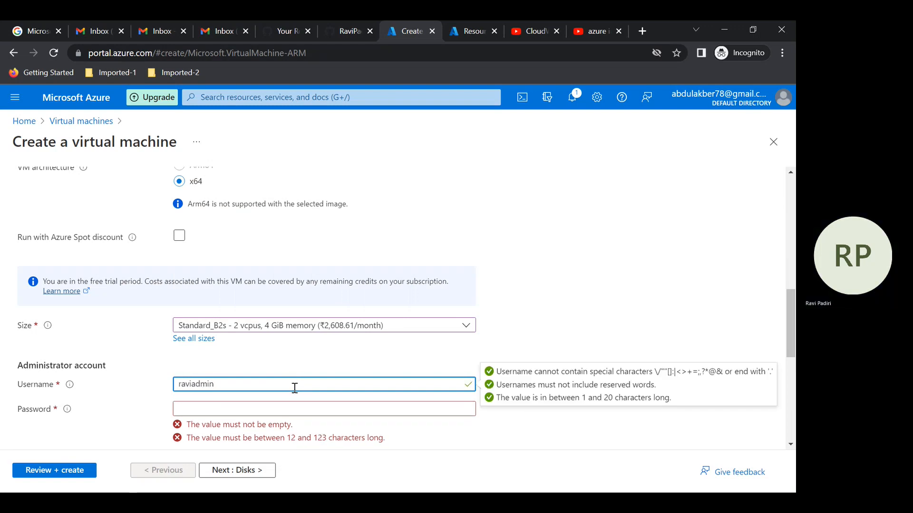
key(Tab)
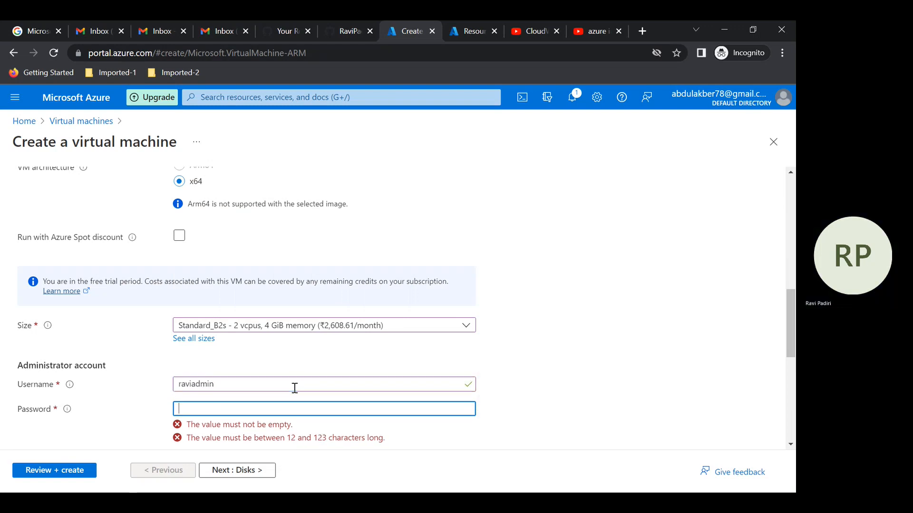
text(•)
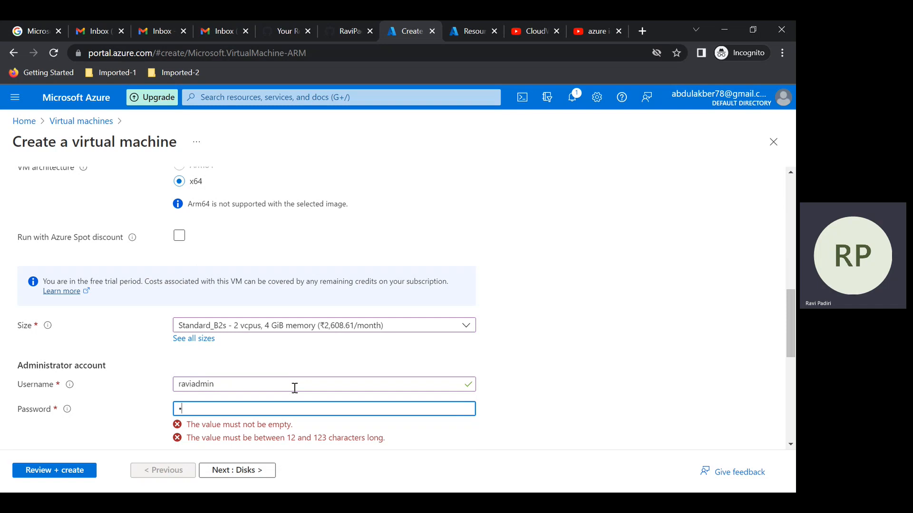
text(•••••••••••)
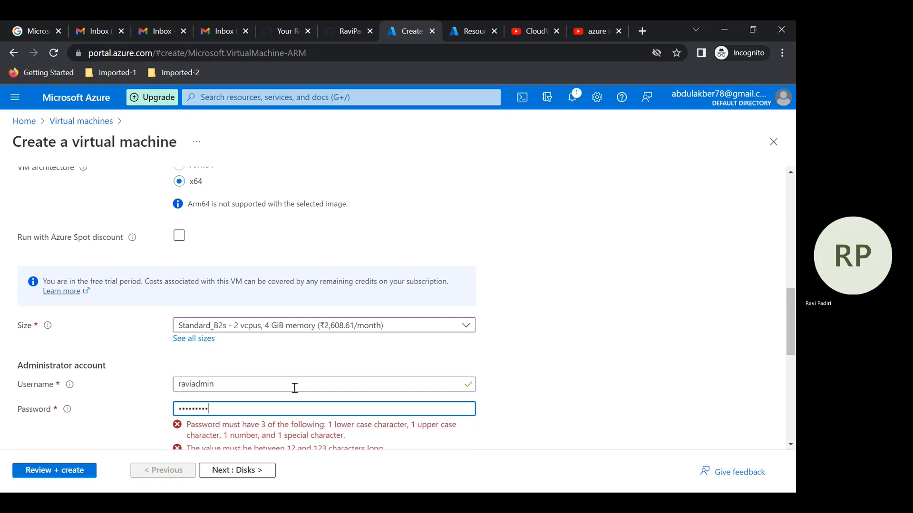
text(•)
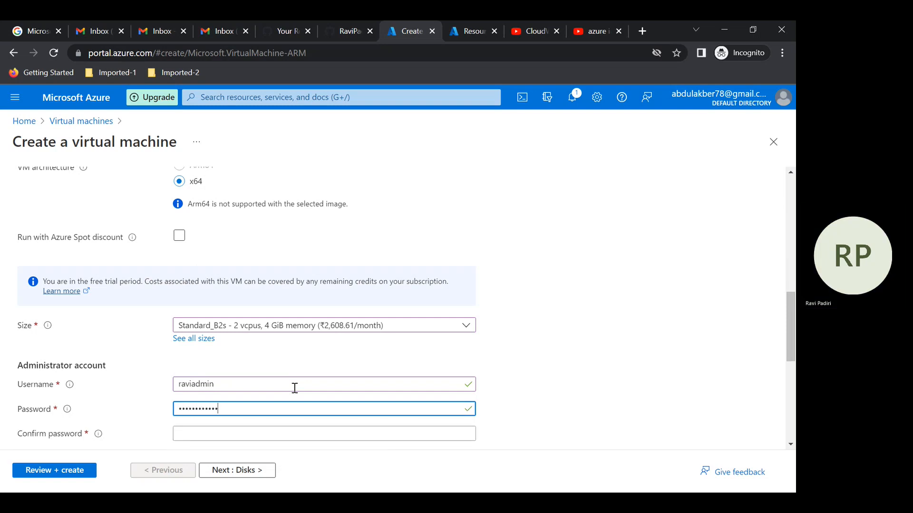
key(Tab)
text(••••••)
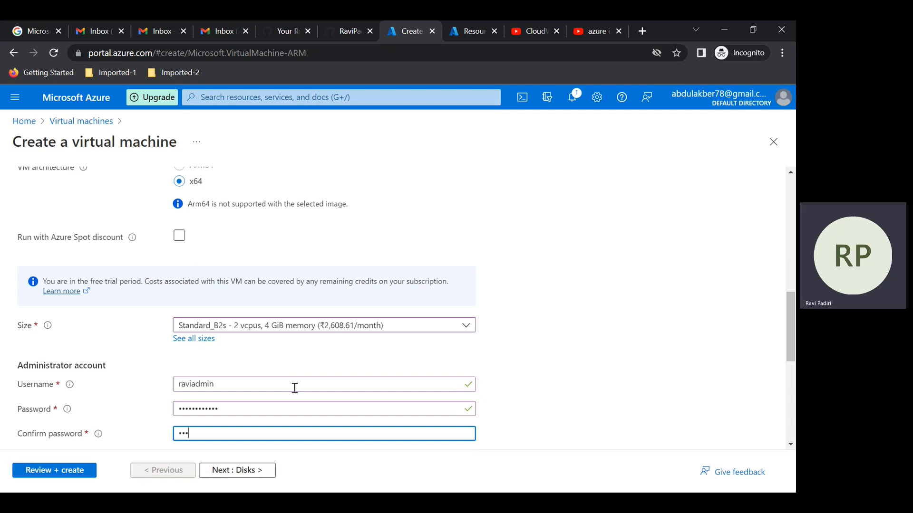
text(•••••••)
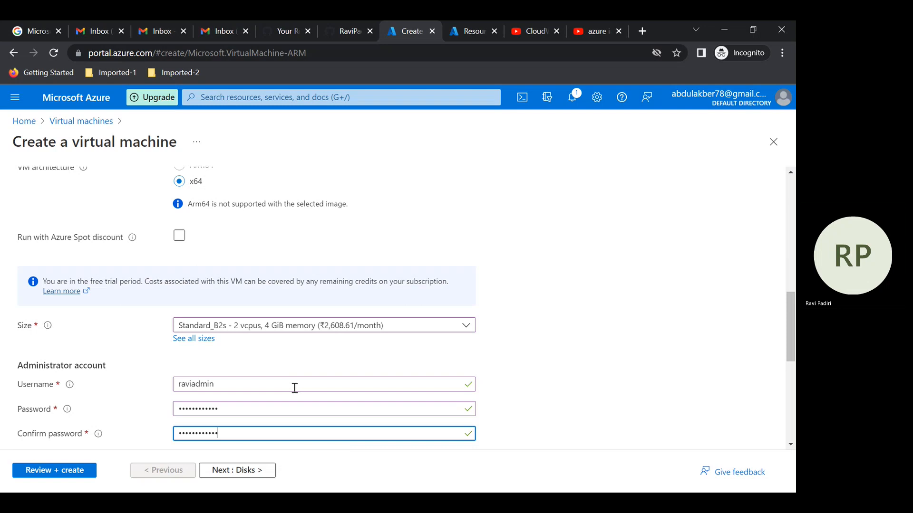
click(589, 365)
scroll(589, 365, down, 3)
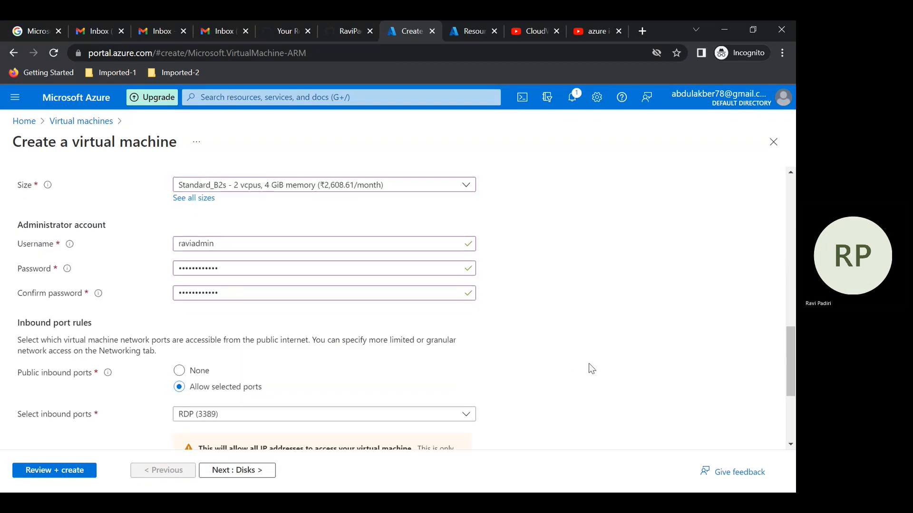
Allow HTTP (80) alongside RDP (3389) in the virtual machine's selected public inbound ports
scroll(589, 363, down, 1)
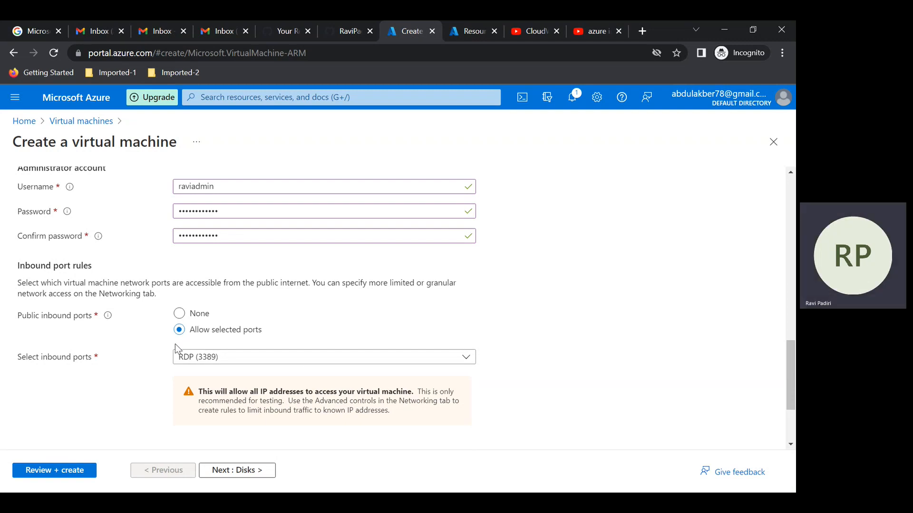
click(332, 365)
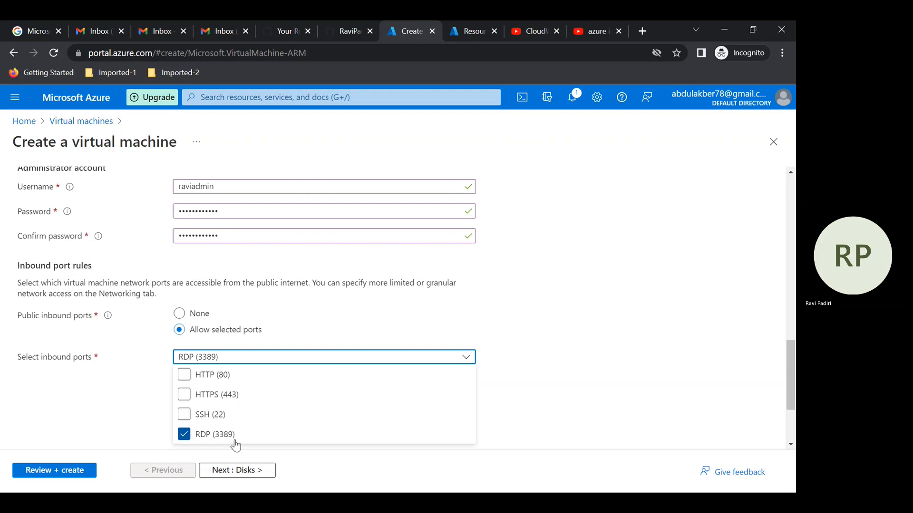
click(185, 378)
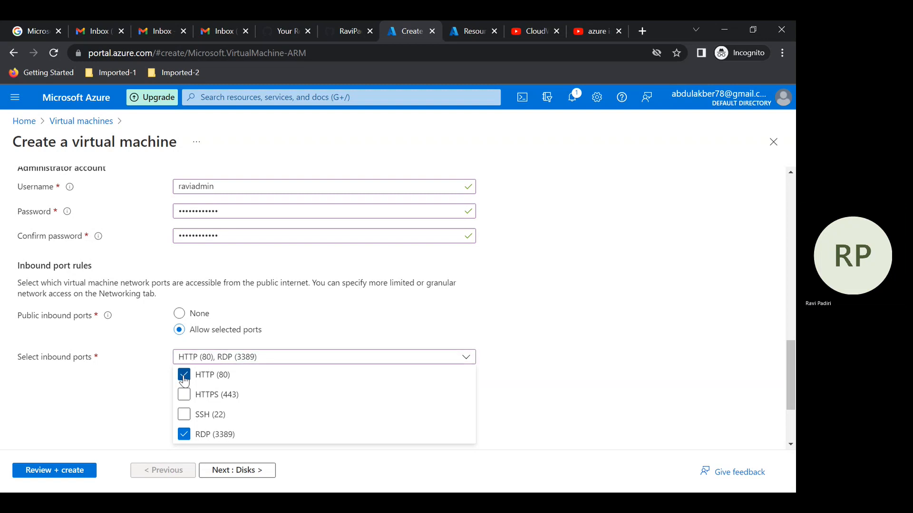
click(117, 396)
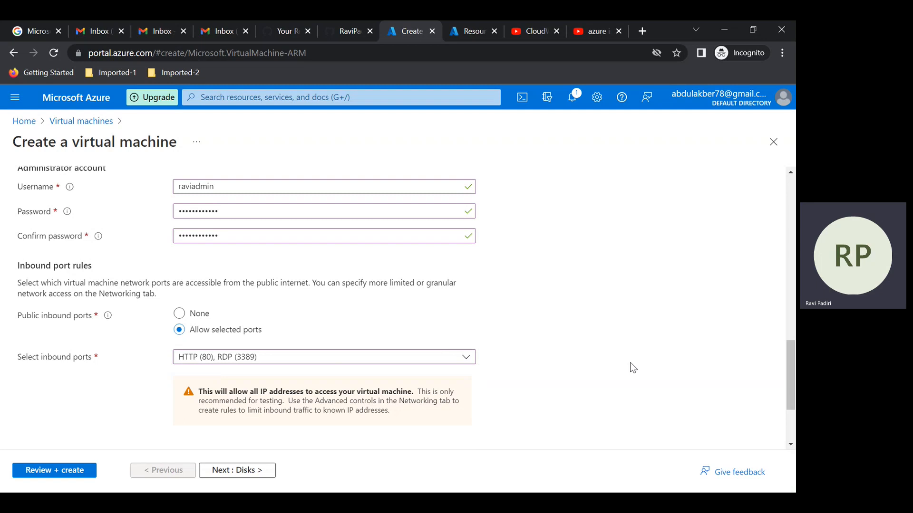
scroll(568, 363, down, 3)
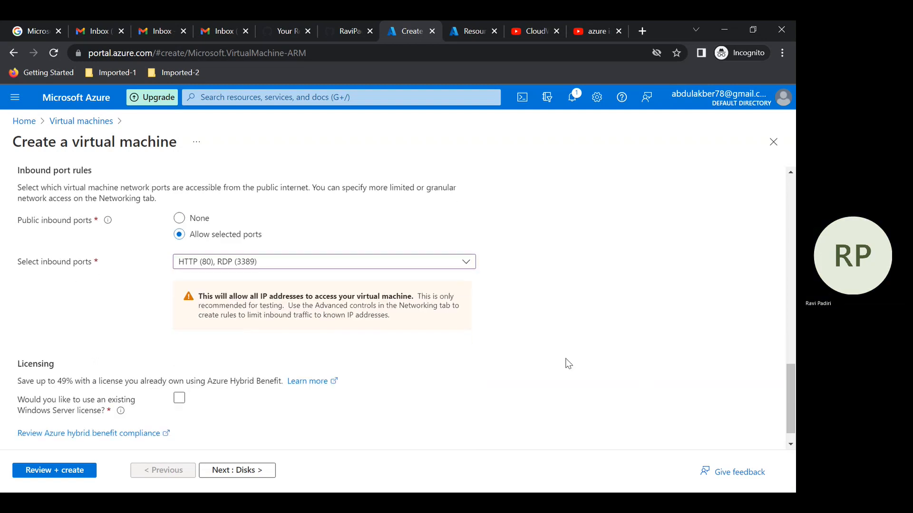
Proceed to the disk settings and choose locally-redundant Premium SSD as the OS disk type
click(248, 477)
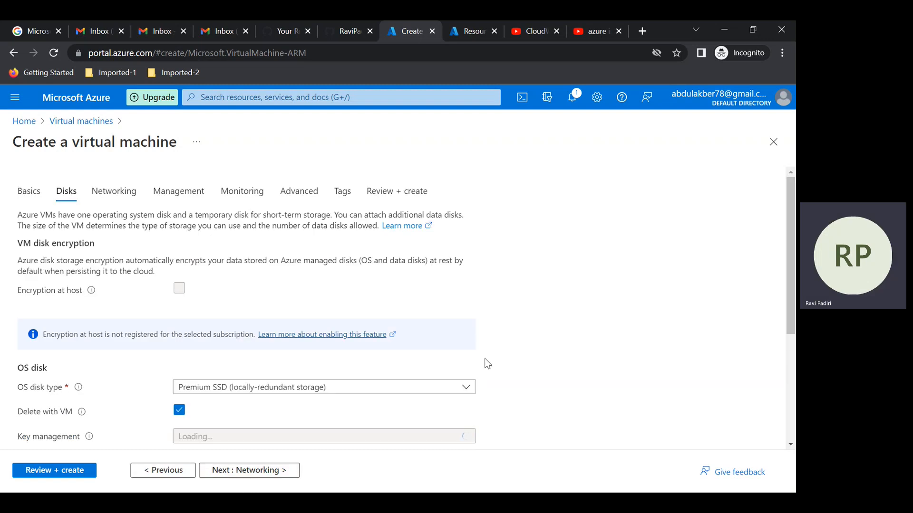
scroll(487, 364, down, 2)
scroll(485, 364, up, 1)
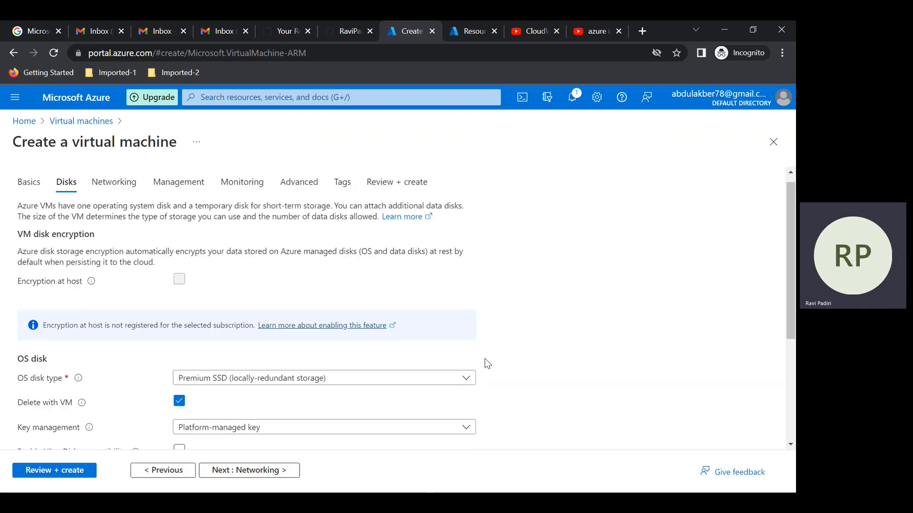
scroll(485, 363, down, 4)
scroll(523, 318, up, 1)
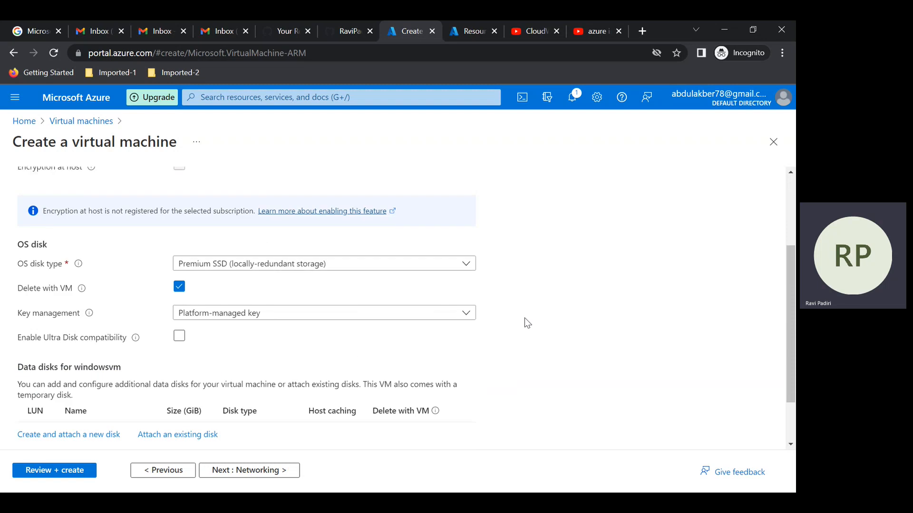
click(233, 266)
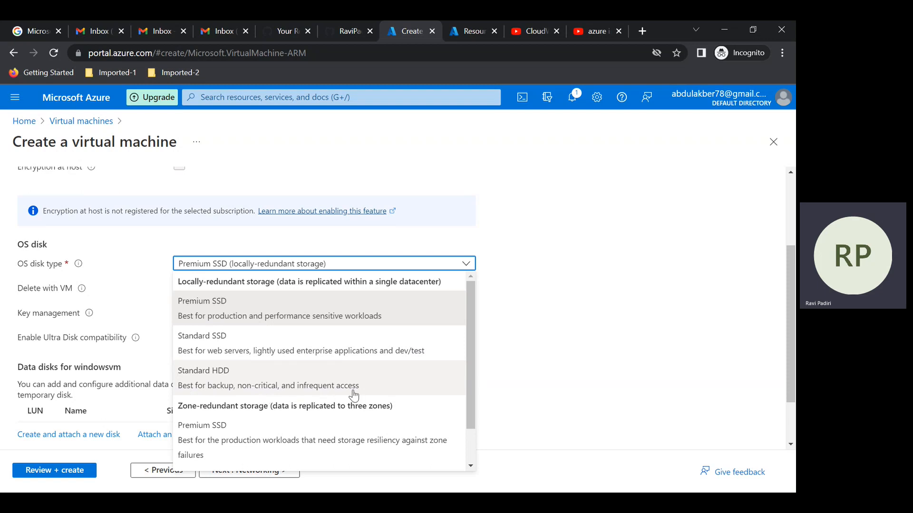
click(207, 306)
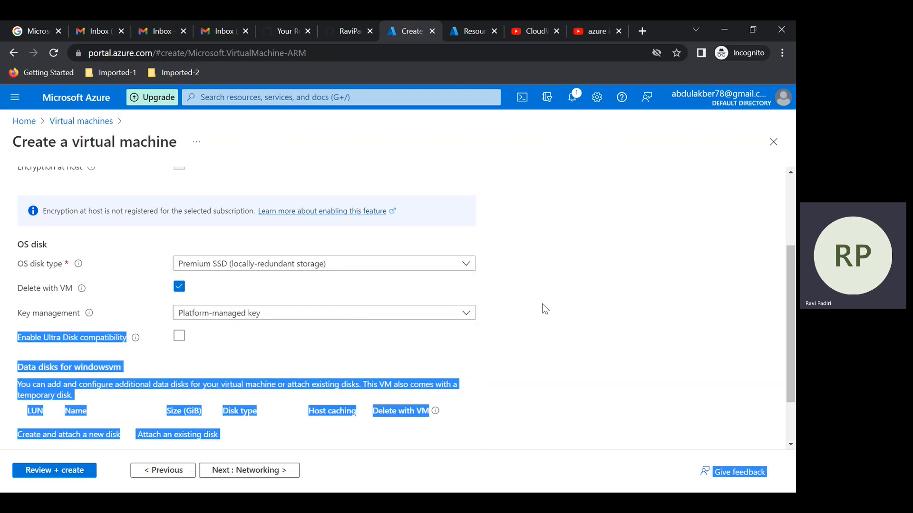
click(616, 308)
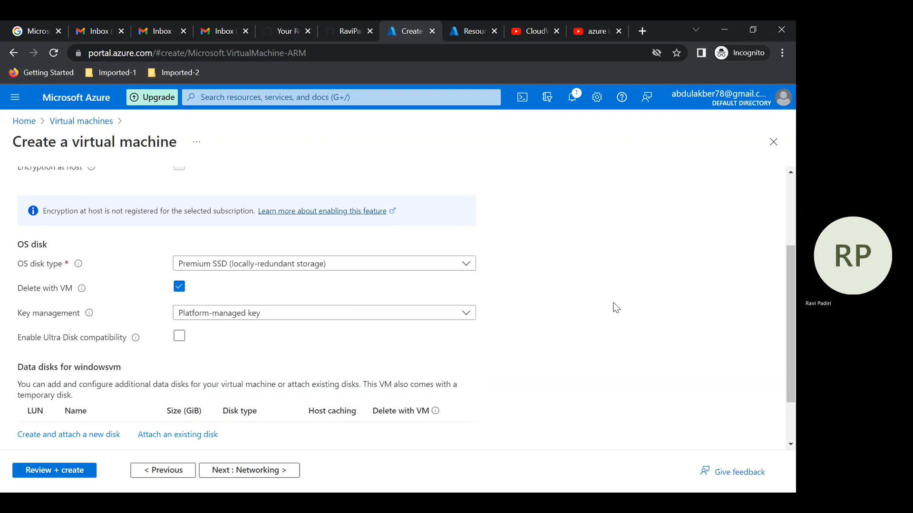
scroll(616, 308, down, 1)
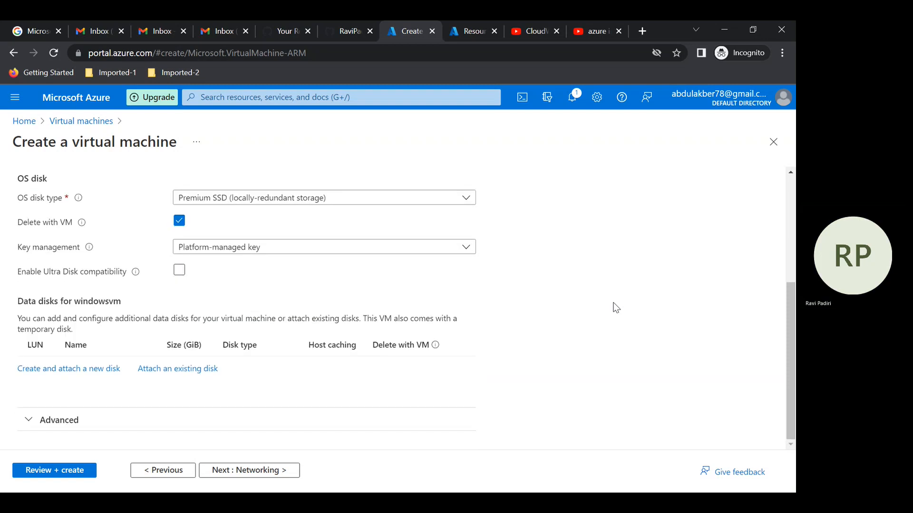
Proceed to the networking settings and create the virtual network windowrg-vnet with address range 10.0.0.0/16
click(243, 470)
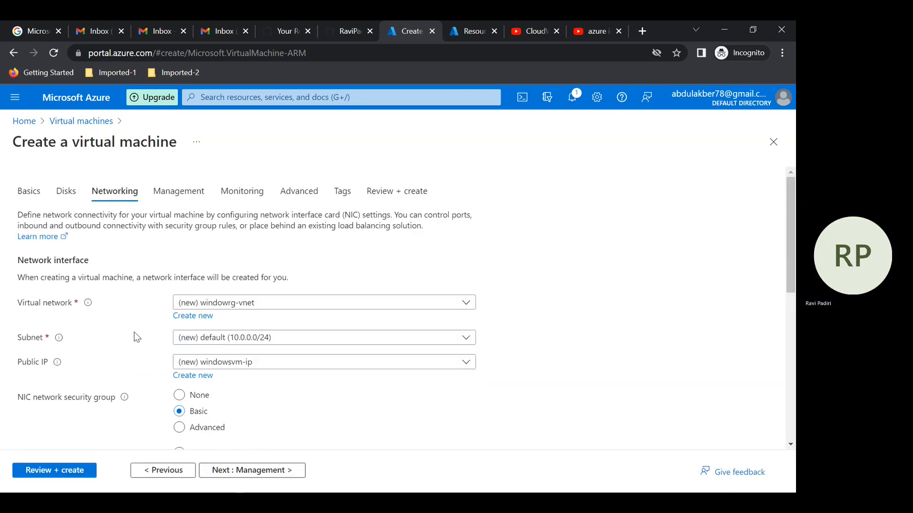
click(201, 319)
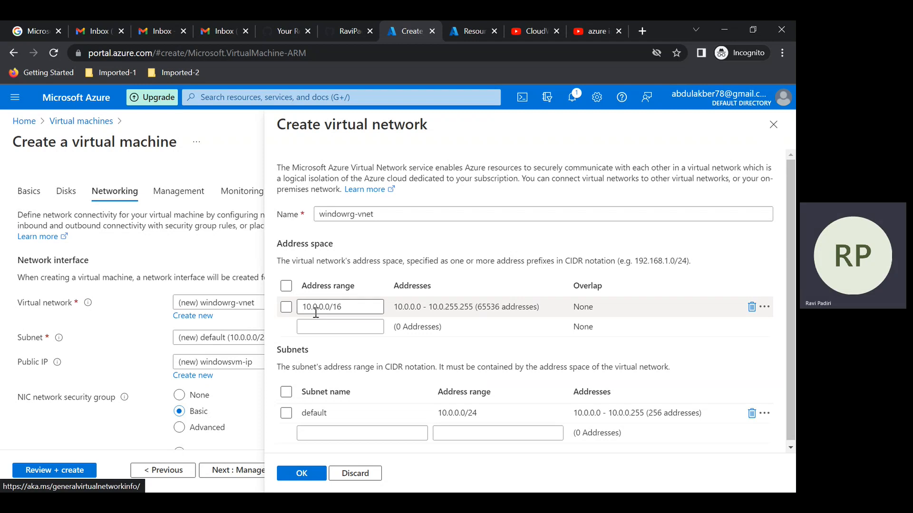
click(356, 309)
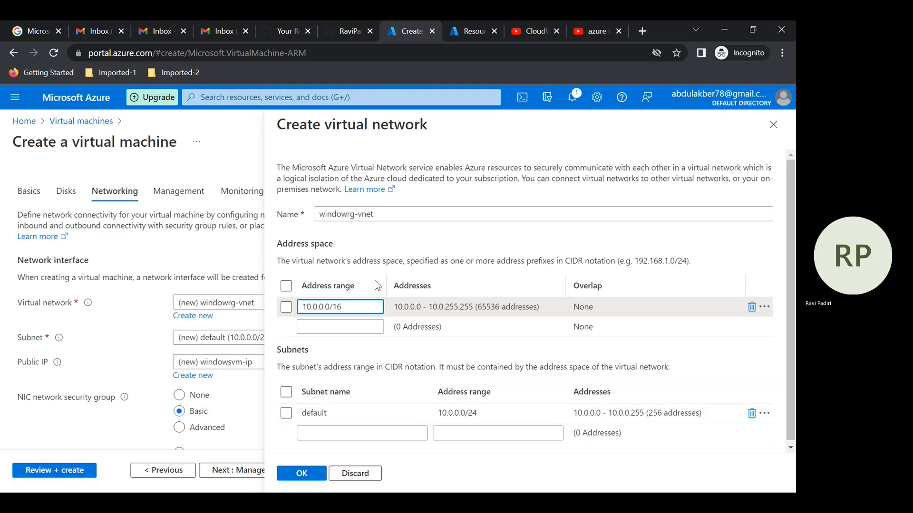
click(298, 474)
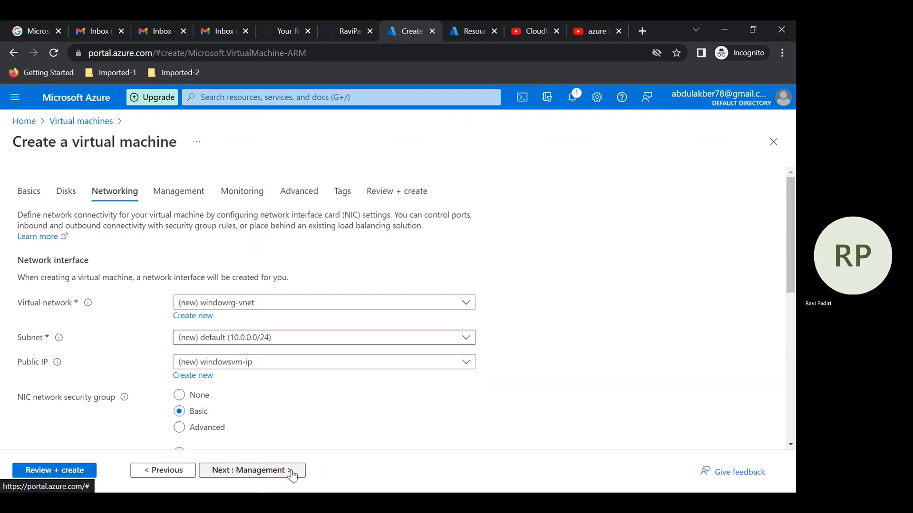
Keep the remaining networking and management settings at their defaults and disable boot diagnostics in the monitoring settings
scroll(580, 347, down, 1)
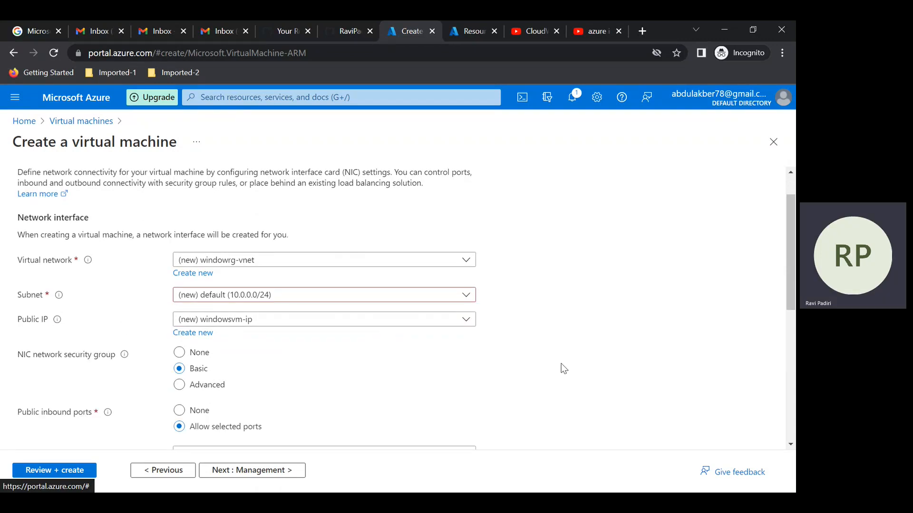
scroll(563, 368, down, 2)
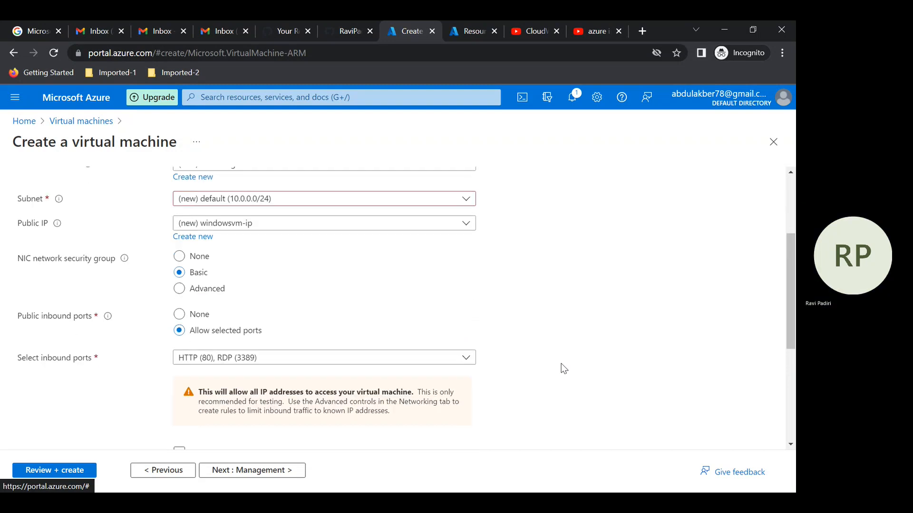
scroll(561, 368, down, 2)
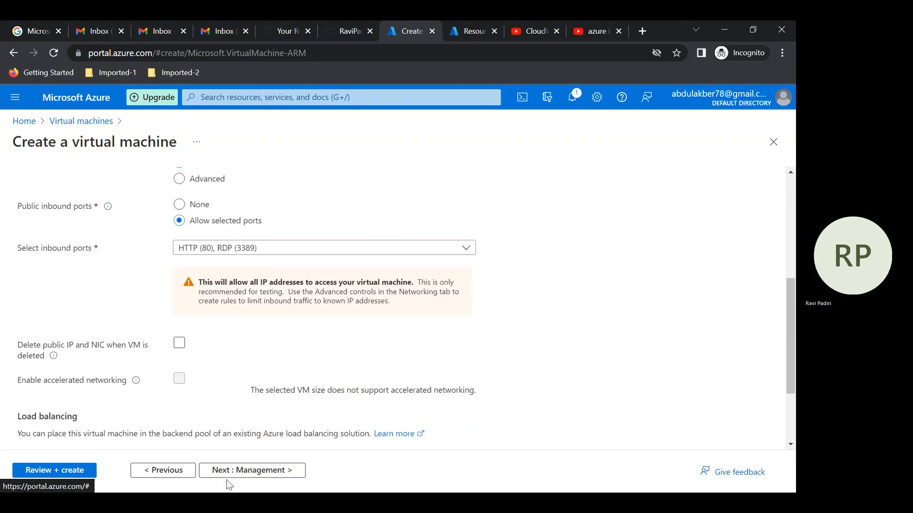
scroll(591, 386, down, 2)
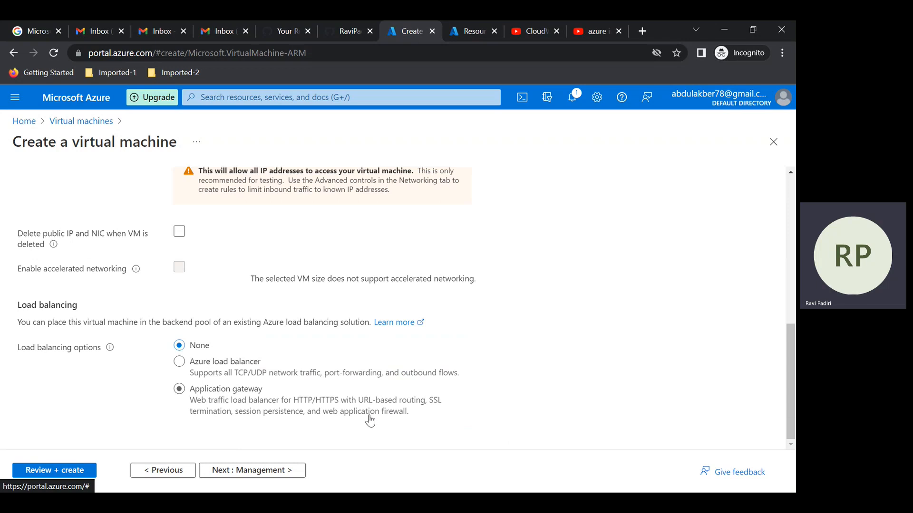
click(239, 479)
click(261, 470)
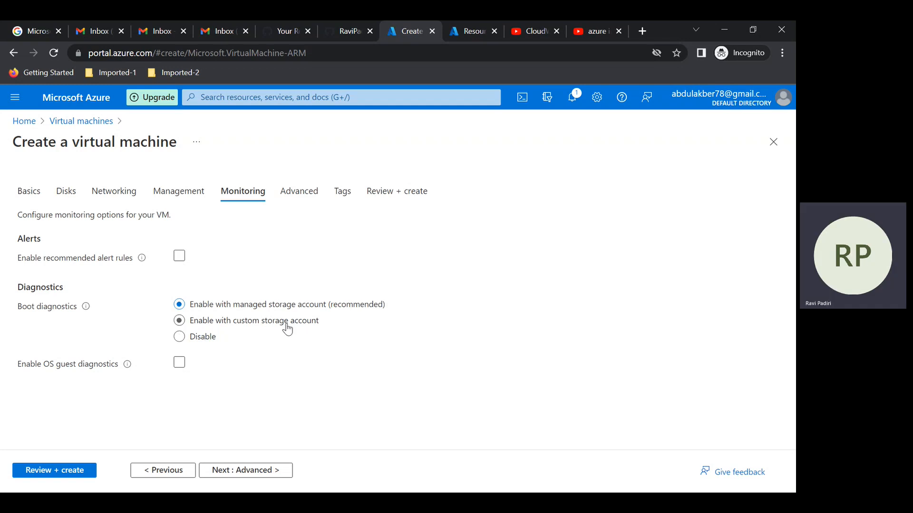
click(179, 337)
click(257, 471)
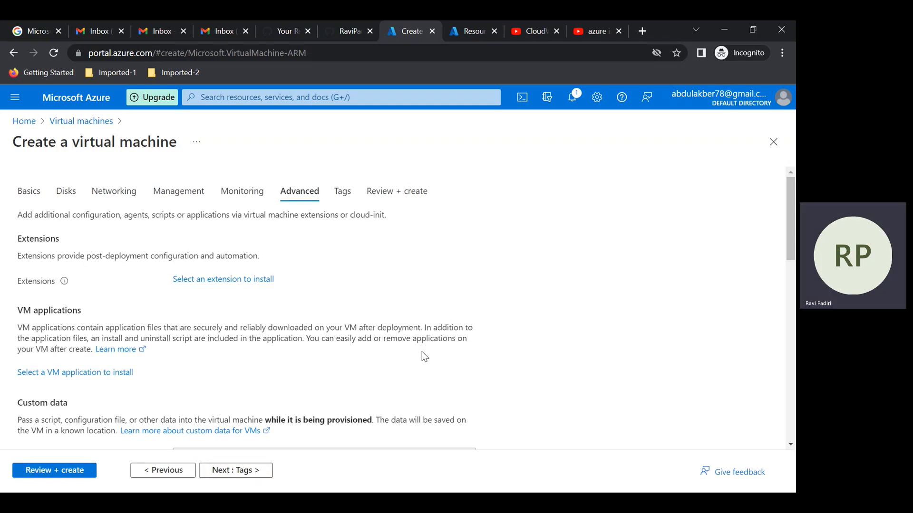
Leave the advanced settings at their defaults, validate the configuration and create the virtual machine
scroll(421, 352, down, 10)
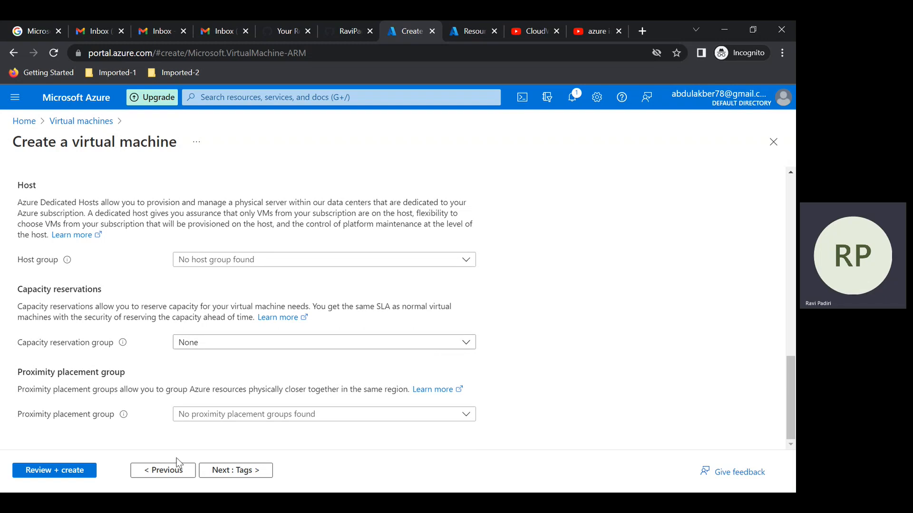
click(45, 471)
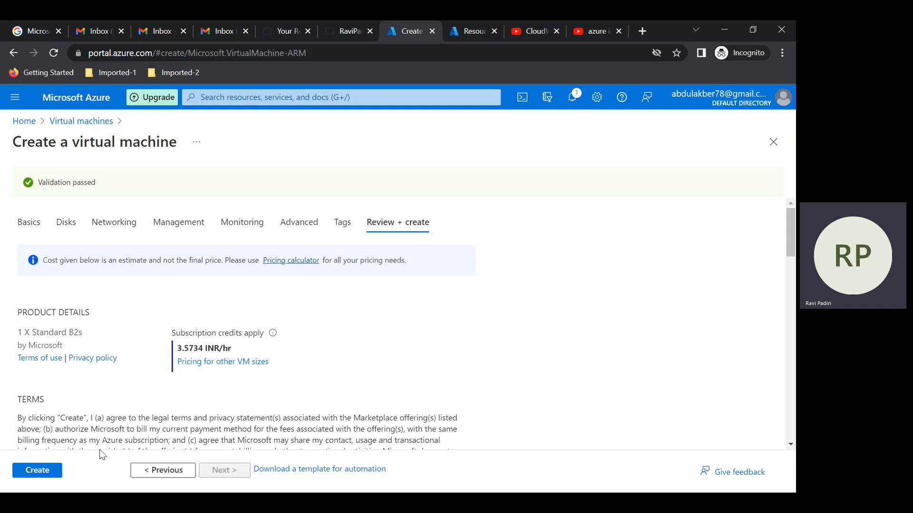
click(29, 474)
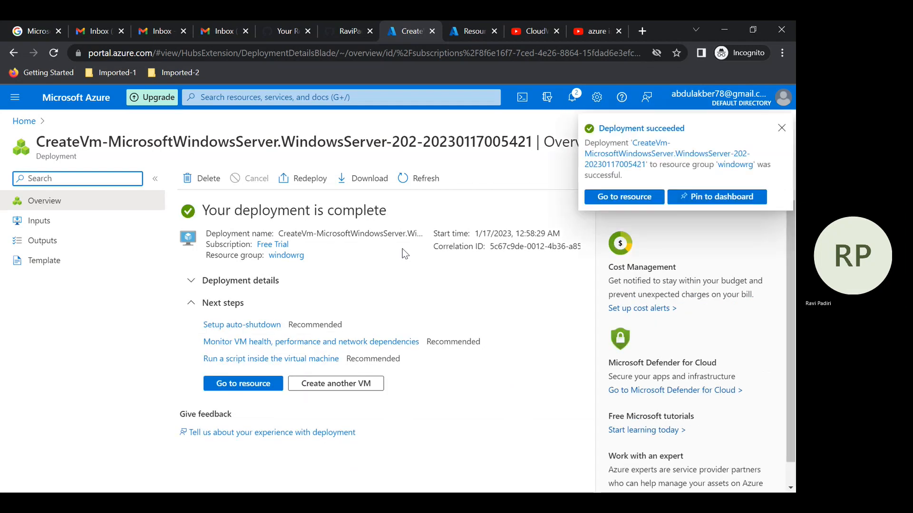
Open the deployed windowsvm resource and copy its public IP address
click(606, 202)
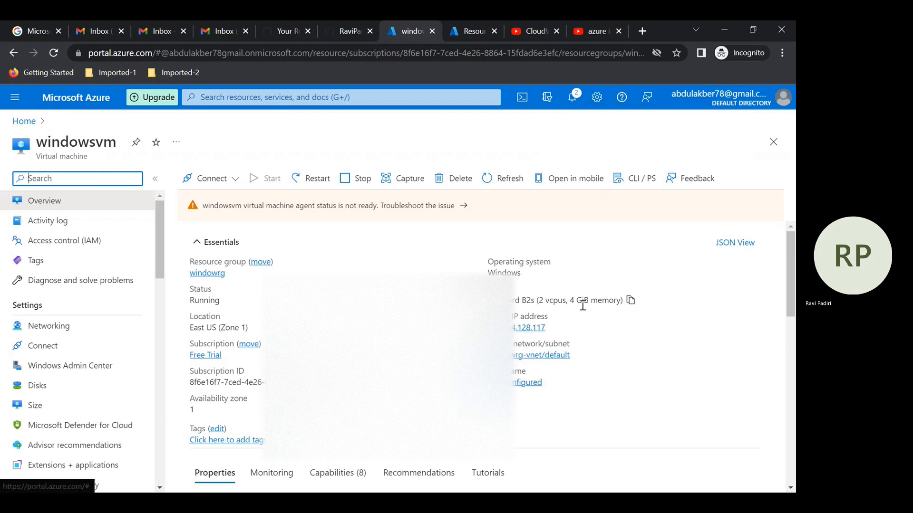
click(553, 328)
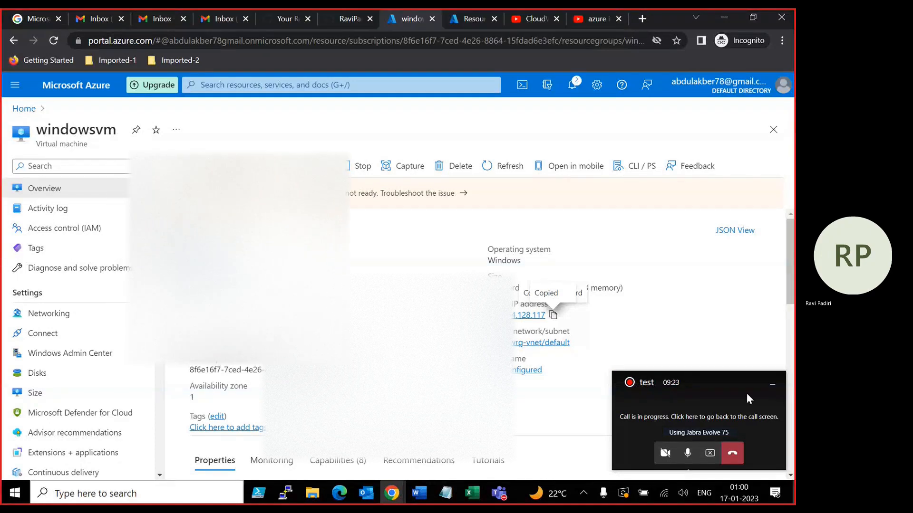
click(774, 390)
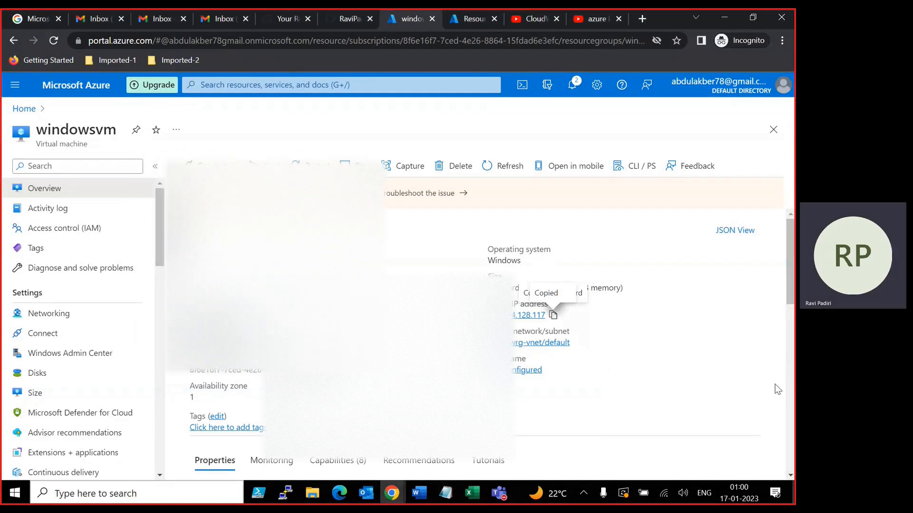
Open Remote Desktop Connection with mstsc and connect to the copied public IP address 172.174.128.117
click(166, 496)
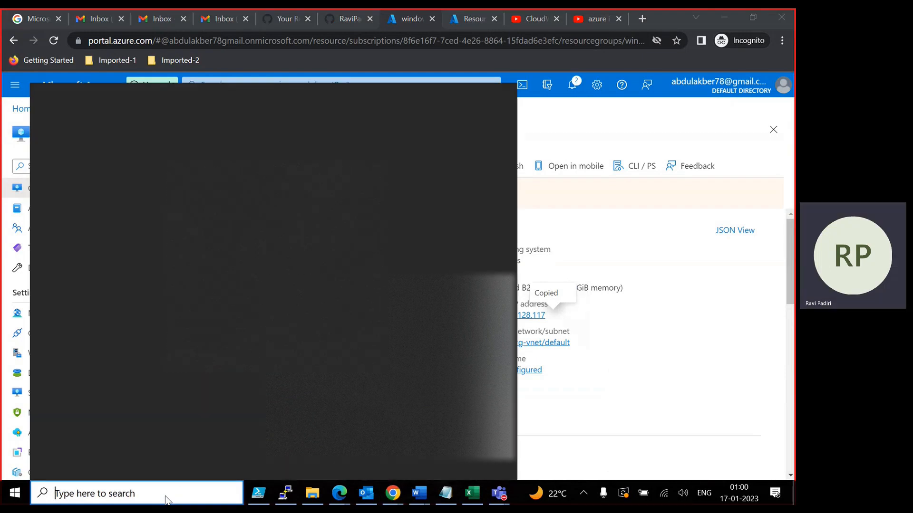
text(mstsc)
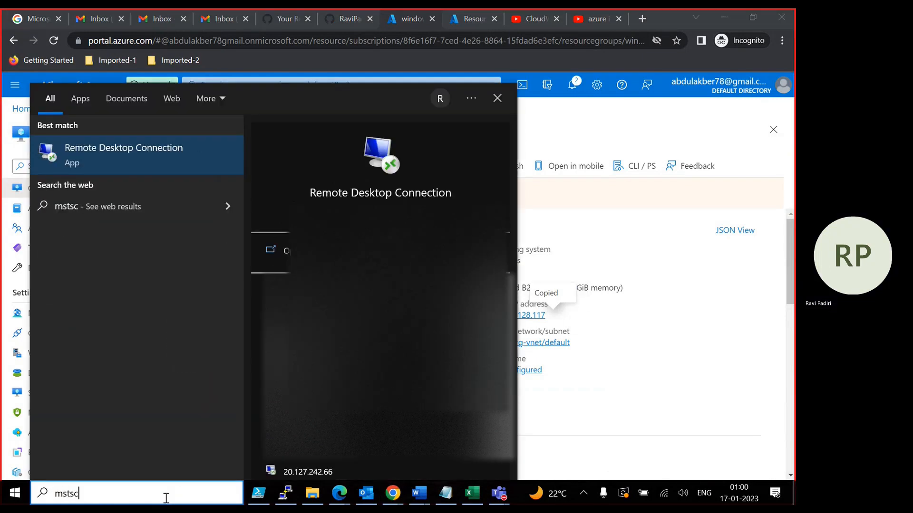
key(Return)
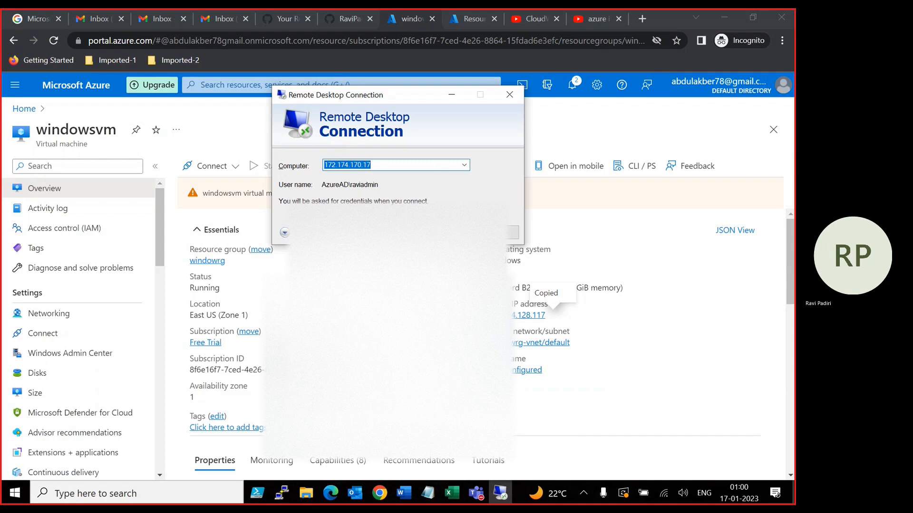
key(ctrl+v)
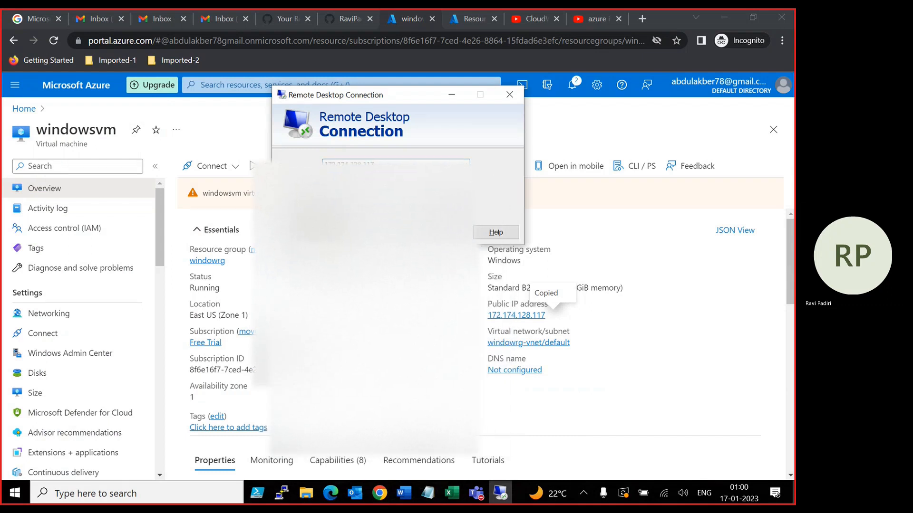
key(Return)
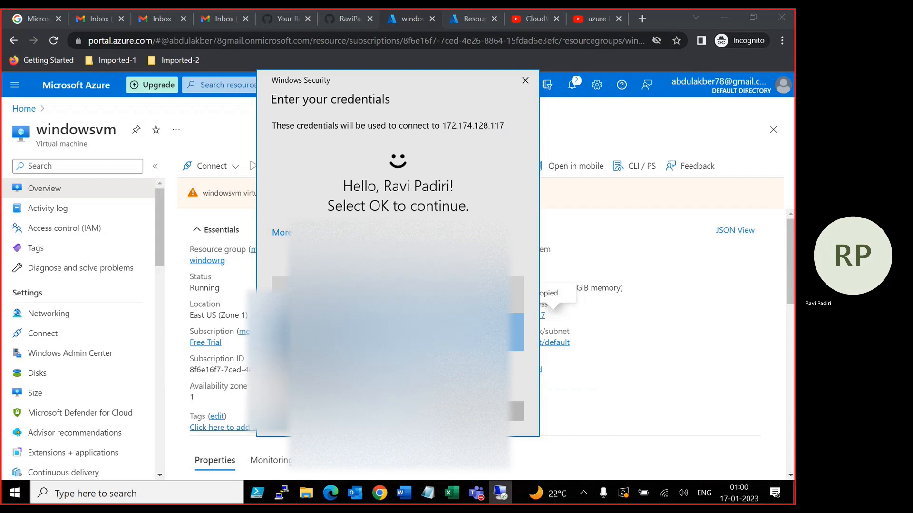
Sign in to the remote connection with a different account, entering the virtual machine's administrator user name and password
click(398, 294)
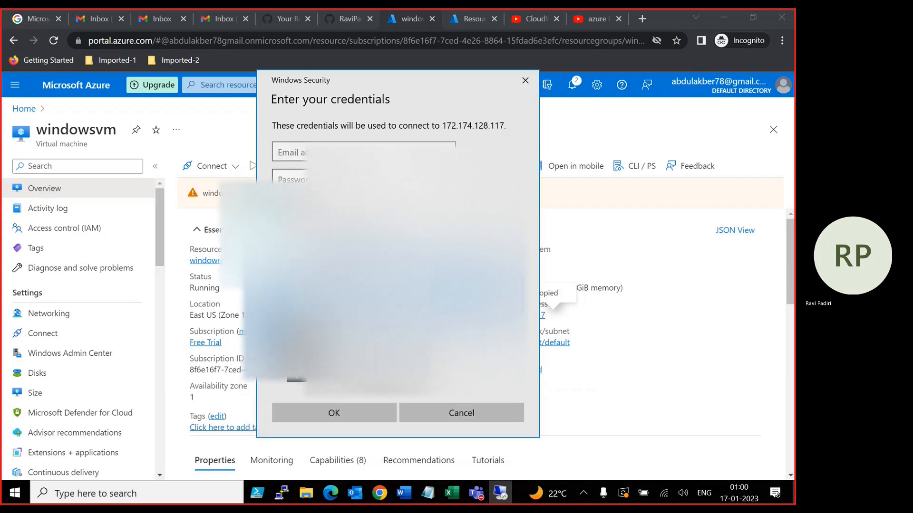
click(304, 151)
text(raviadmin)
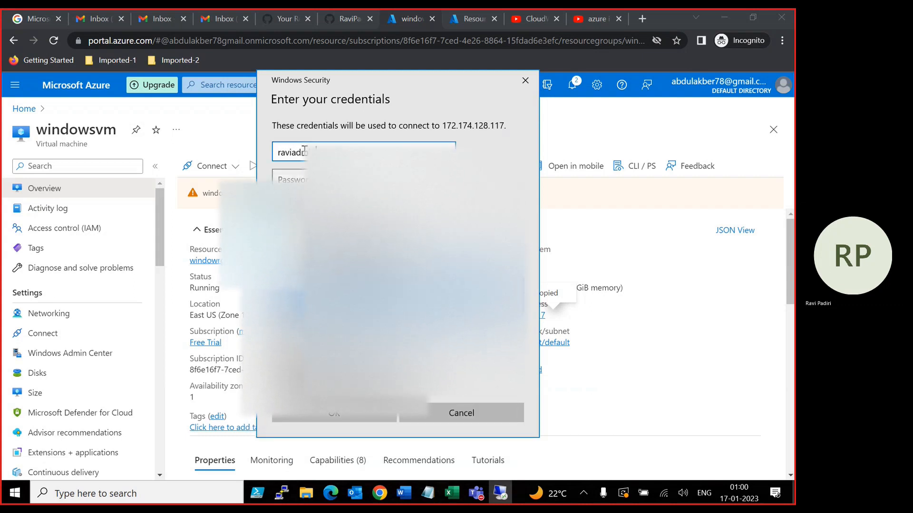
key(Tab)
text(•••••)
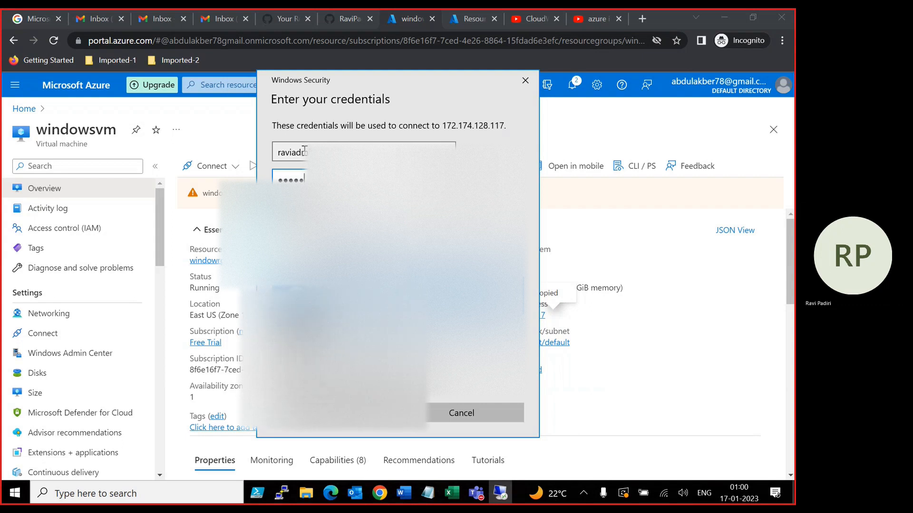
key(Return)
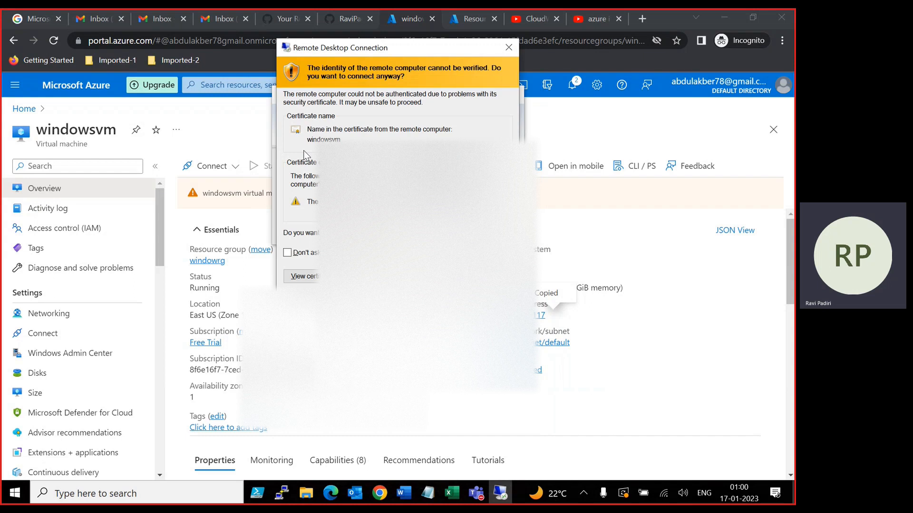
Accept the untrusted windowsvm certificate, suppress further prompts for this computer and continue connecting
click(436, 253)
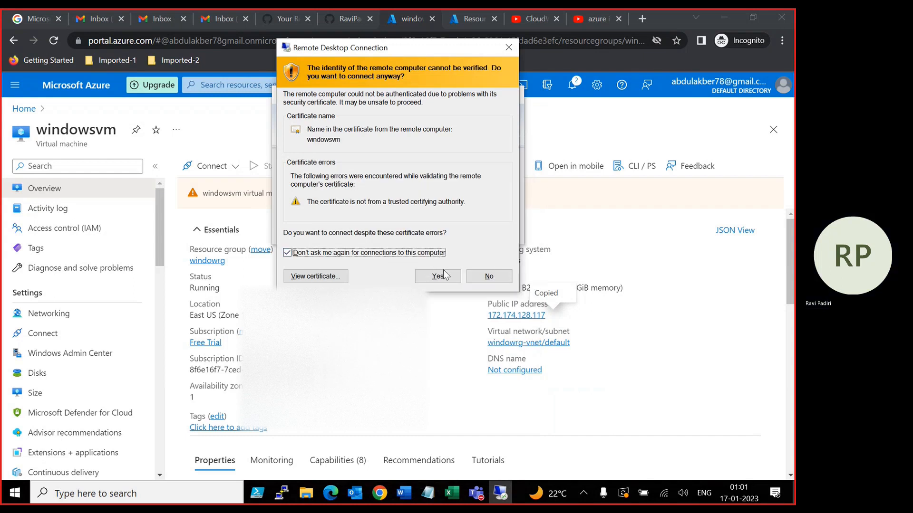
click(438, 276)
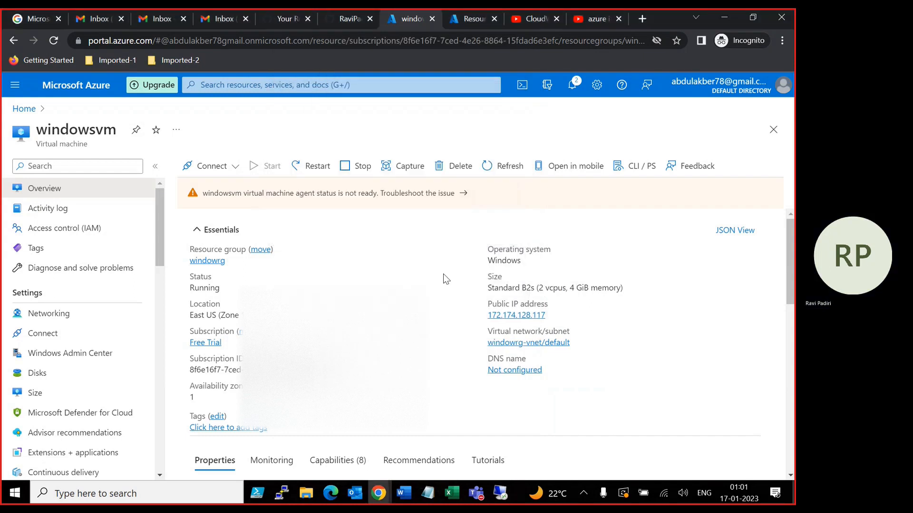
click(500, 494)
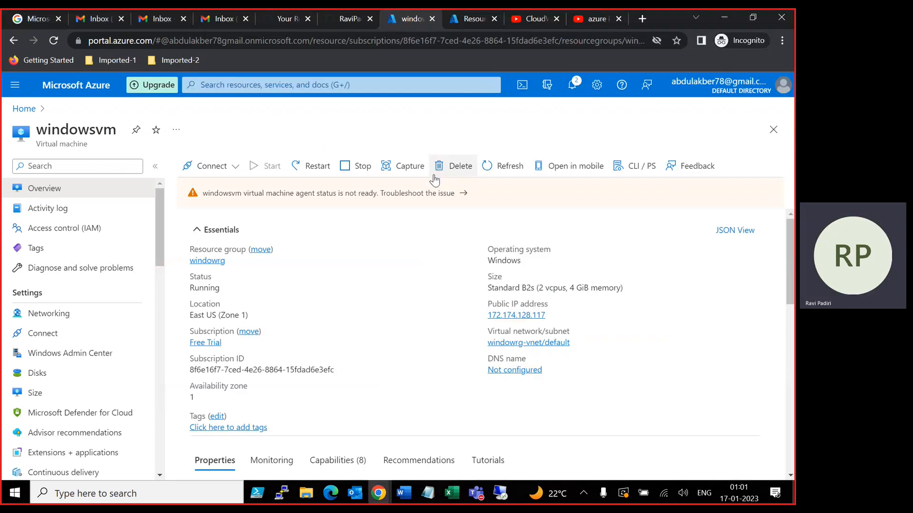
Try opening the public IP address 172.174.128.117 in a new browser tab and return to the windowsvm overview
click(639, 20)
key(ctrl+v)
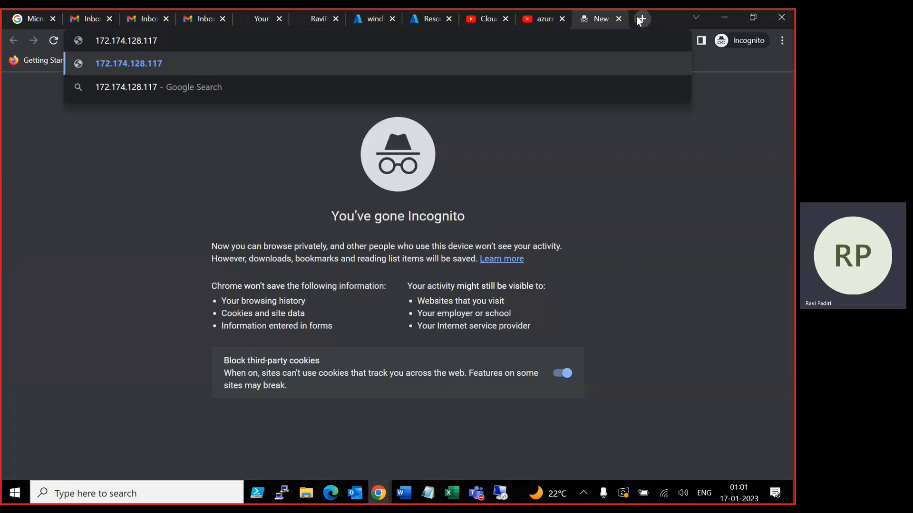
key(Return)
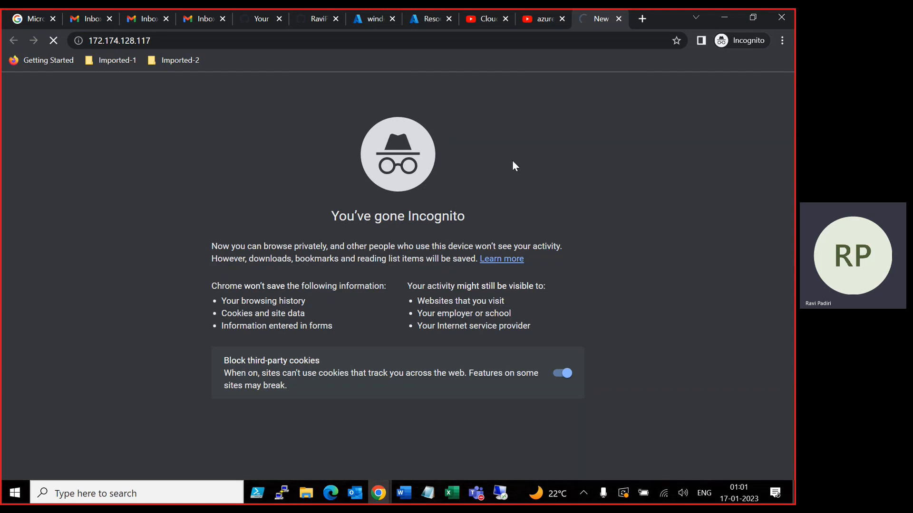
click(379, 17)
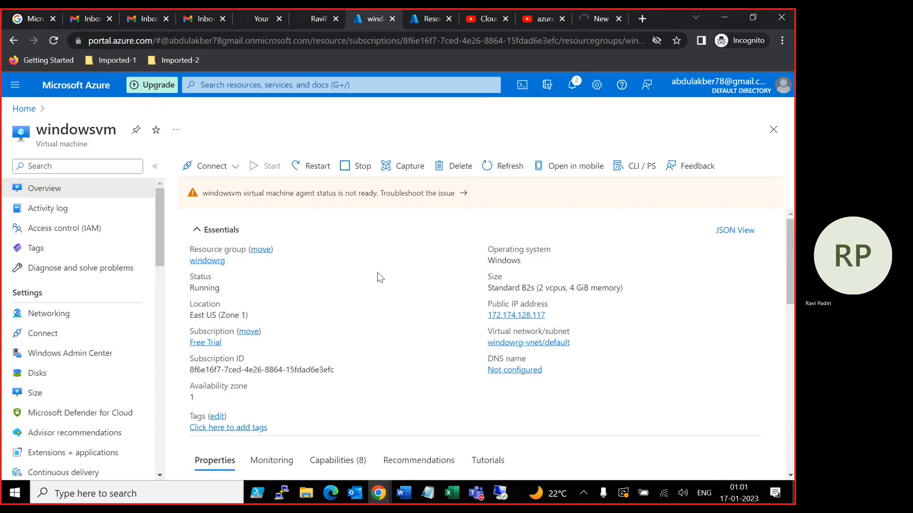
Switch to the Remote Desktop session and turn off IE Enhanced Security Configuration for both administrators and users on the local server
click(497, 496)
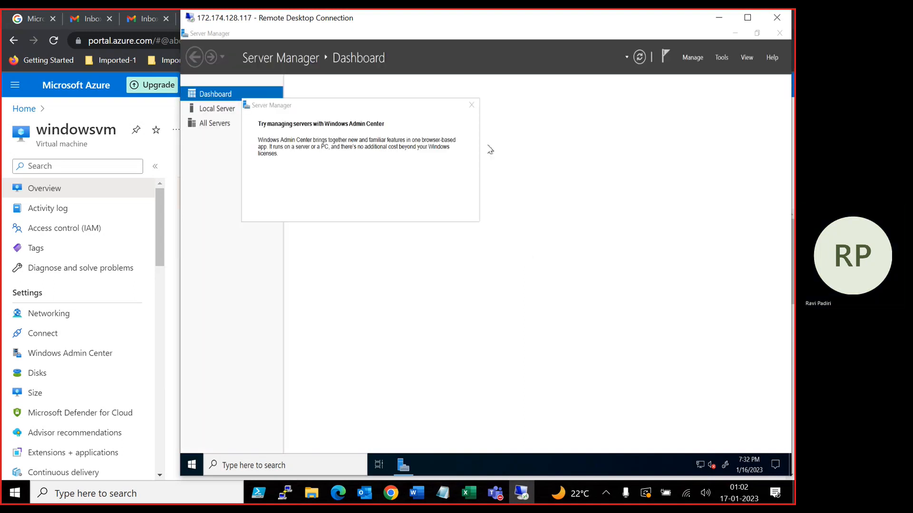
click(471, 106)
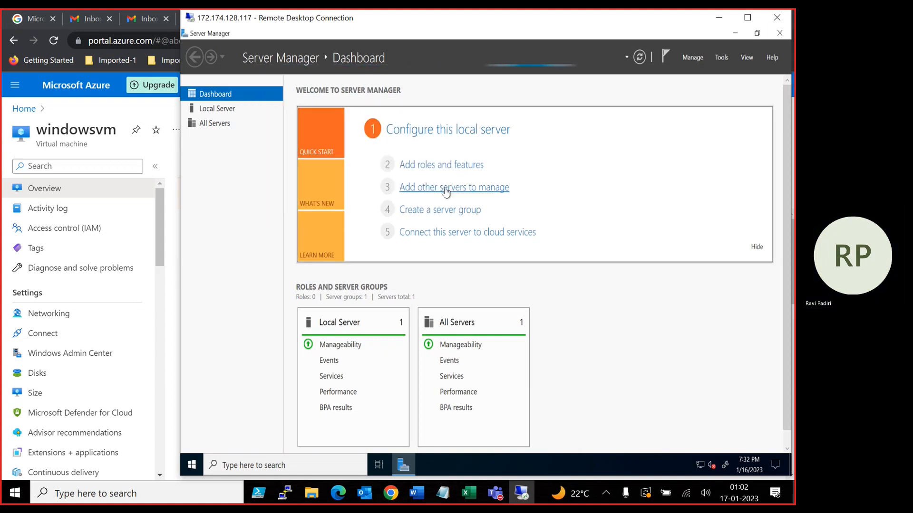
click(216, 109)
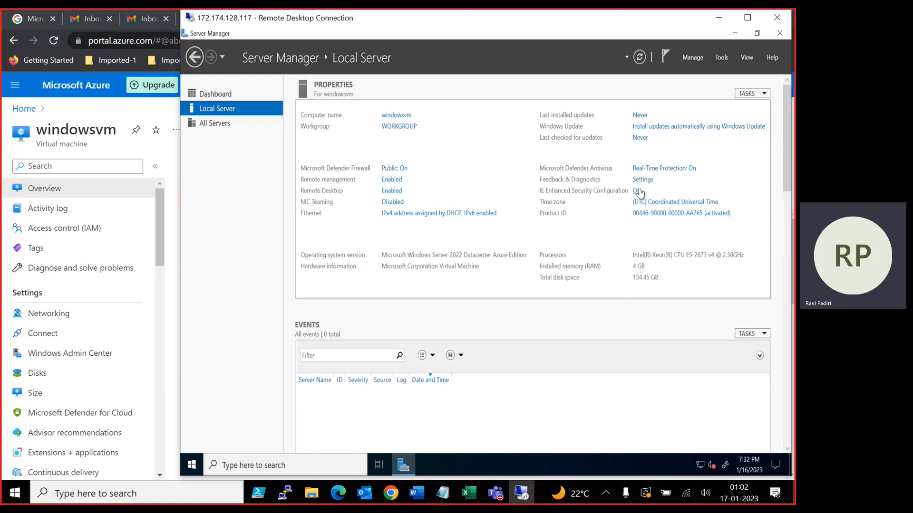
click(637, 191)
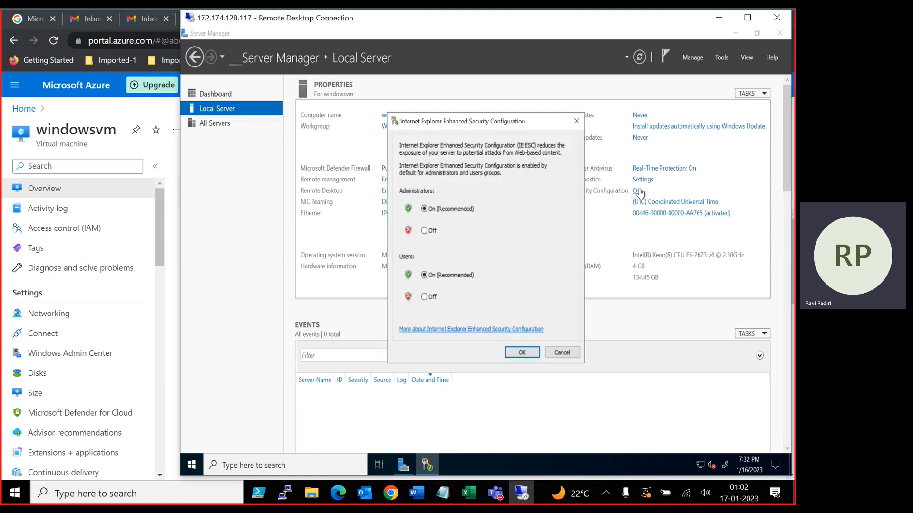
click(431, 230)
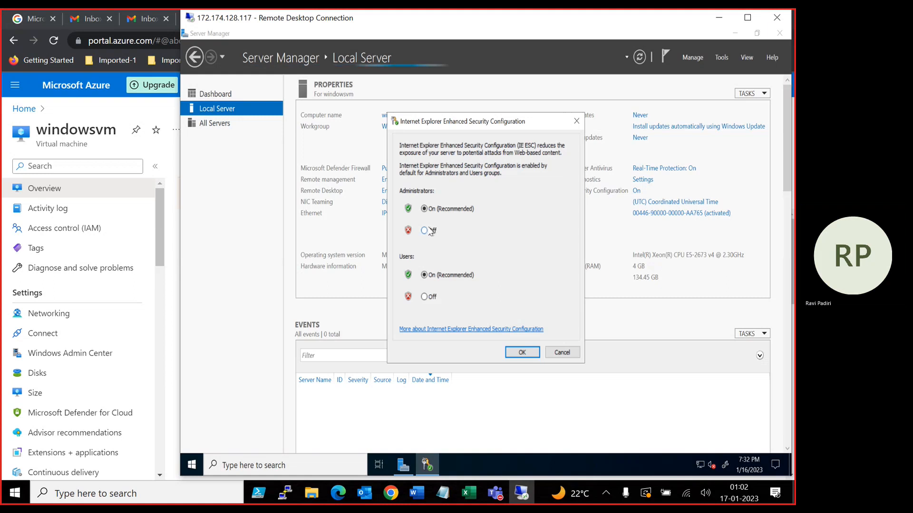
click(424, 296)
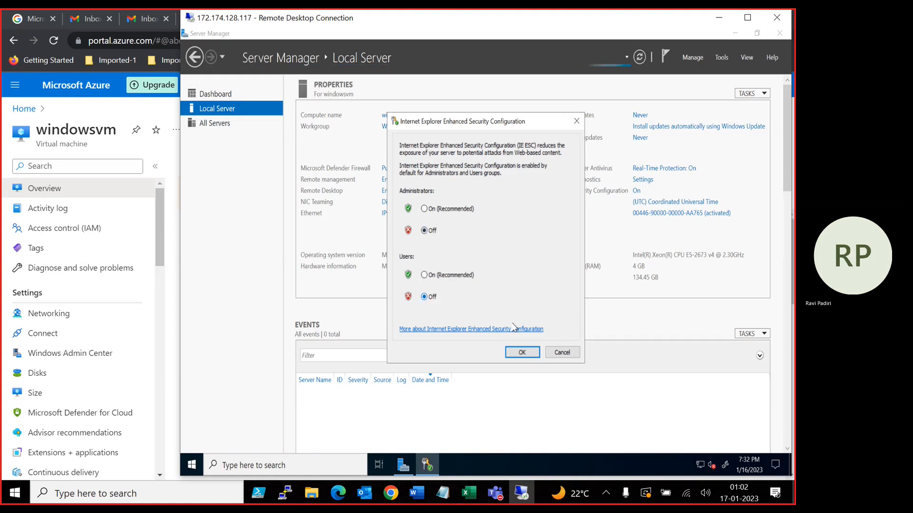
click(522, 352)
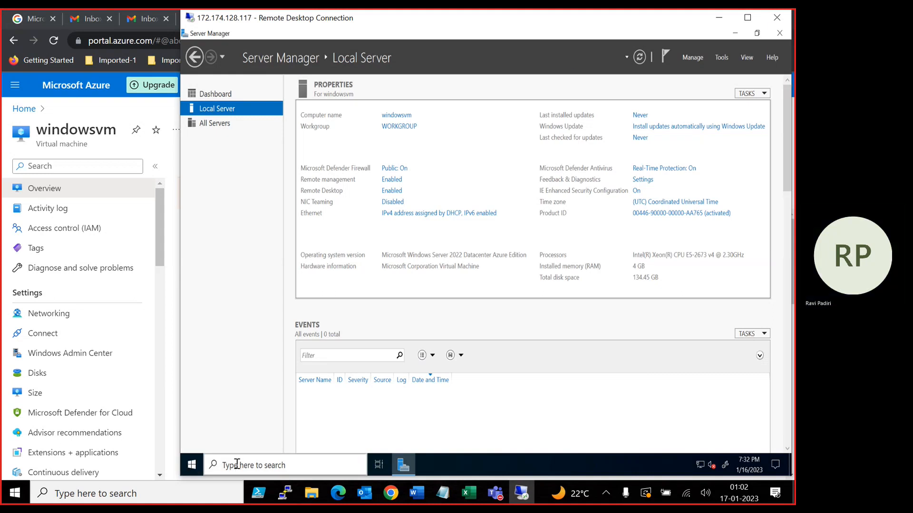
Open the Windows Defender Firewall settings on the virtual machine through the Run command
click(237, 464)
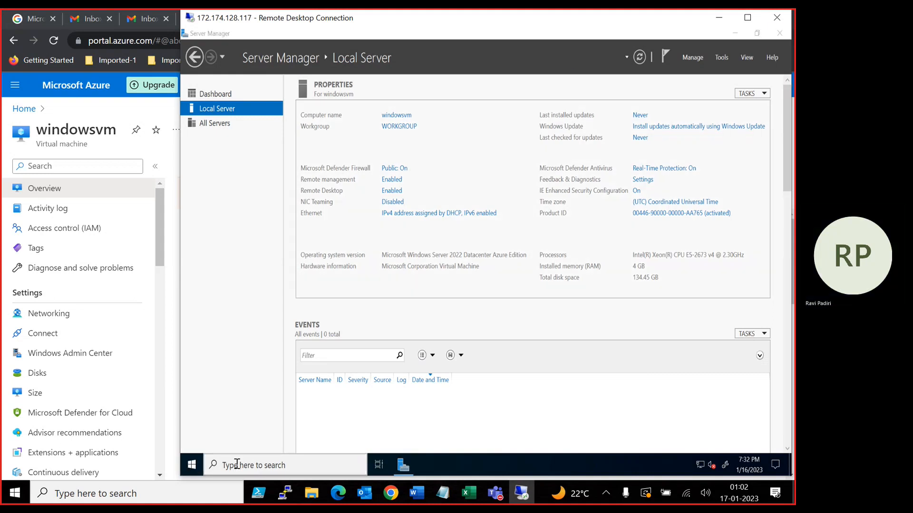
right_click(196, 466)
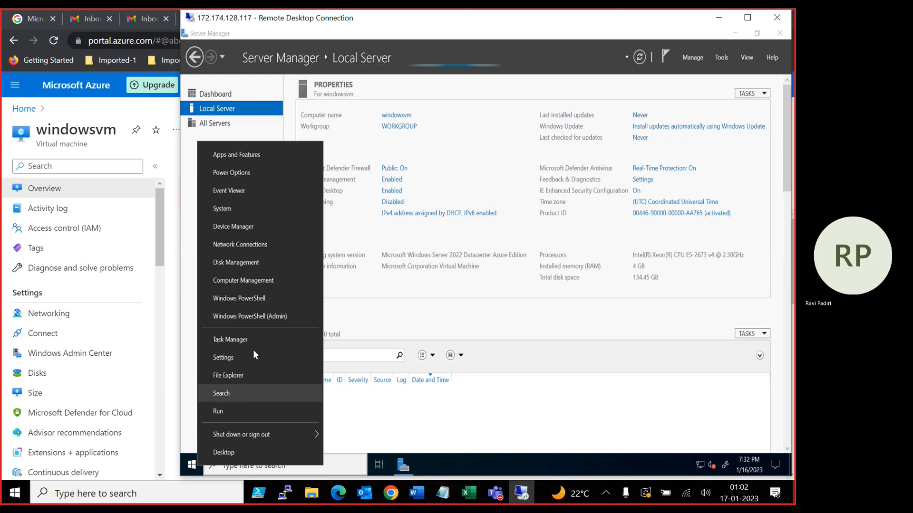
click(223, 413)
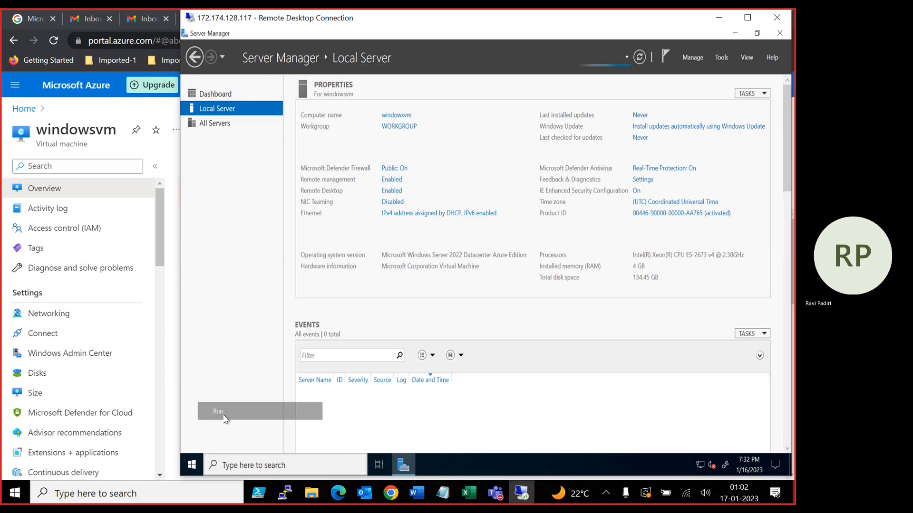
text(firewall.c)
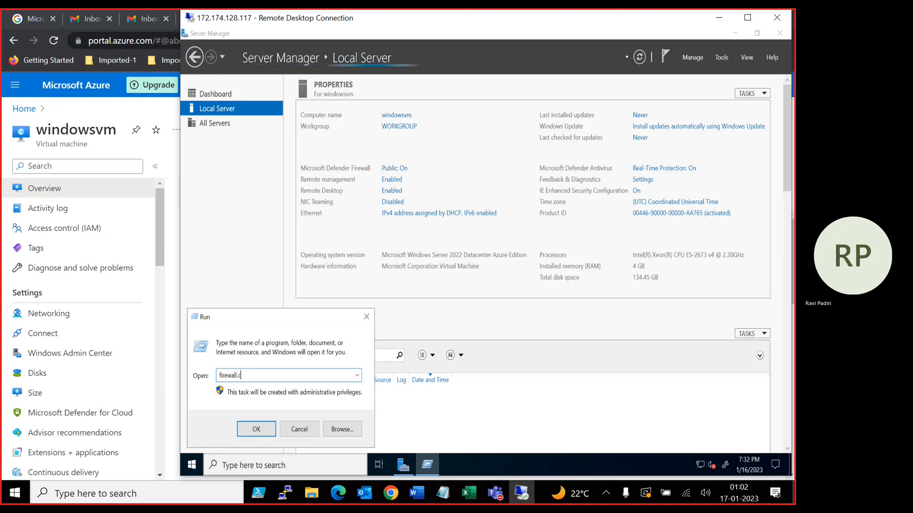
key(Return)
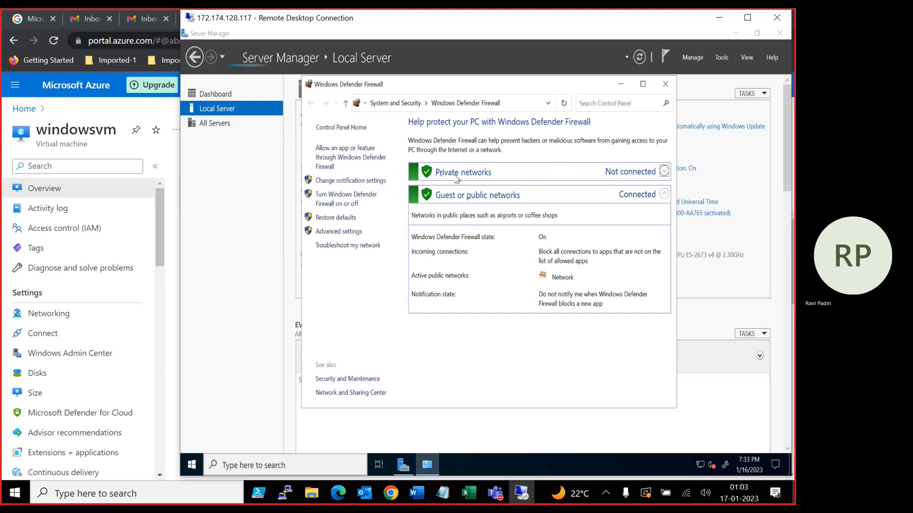
Turn off Windows Defender Firewall for both private and public networks and close the firewall settings
click(343, 203)
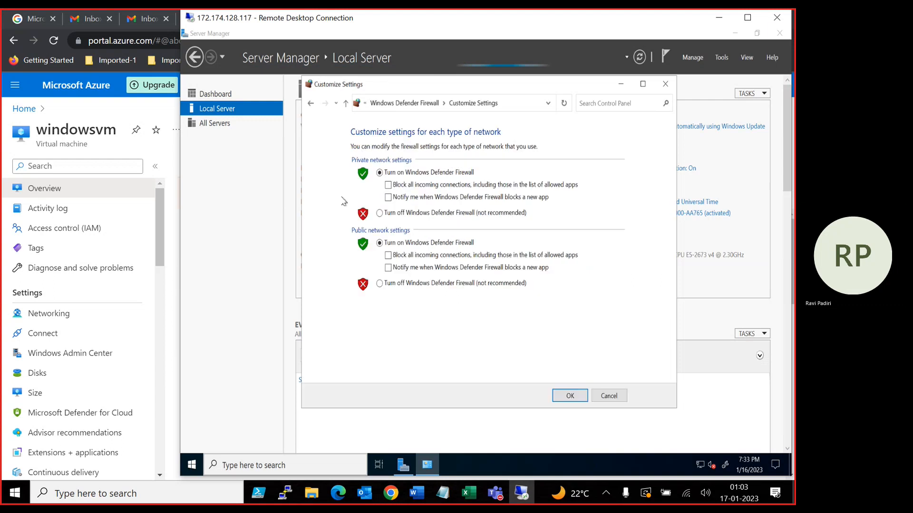
click(379, 213)
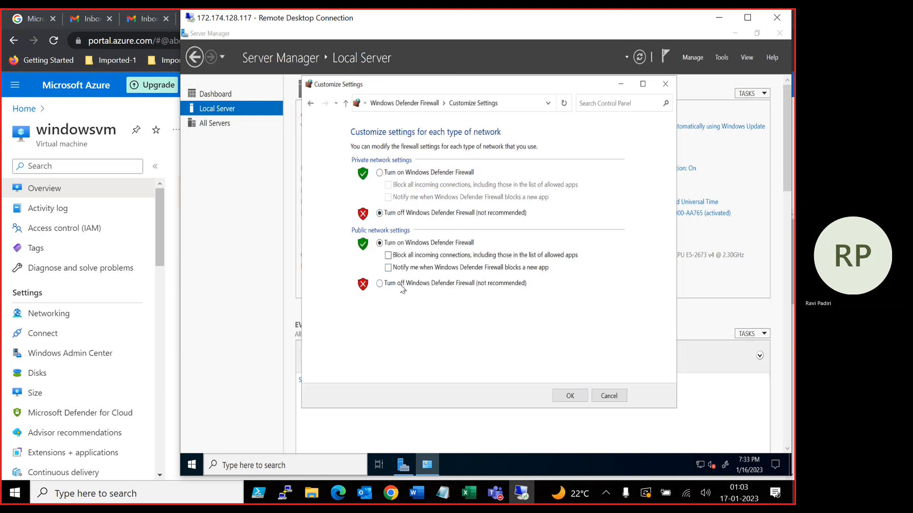
click(379, 283)
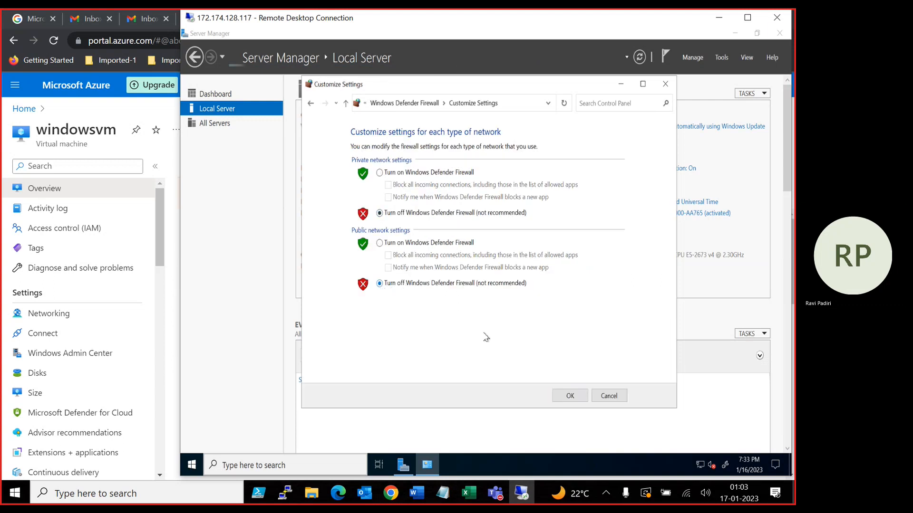
click(570, 396)
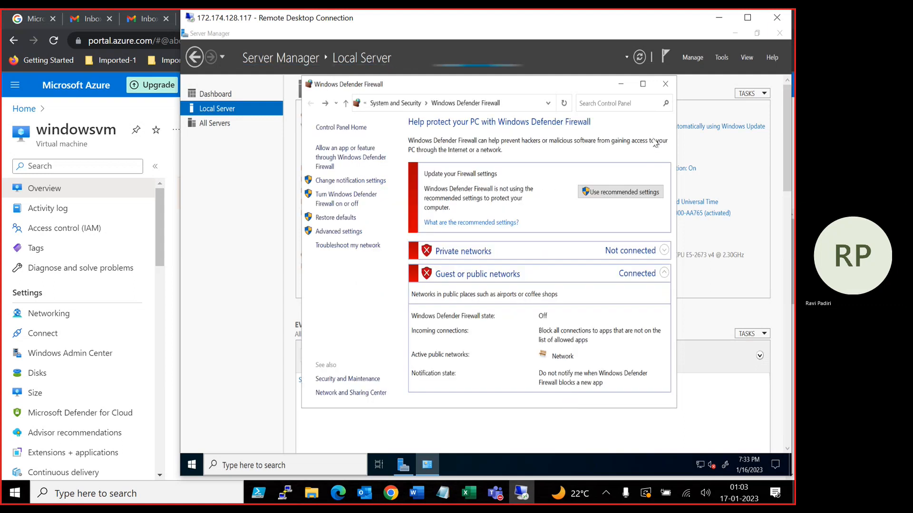
click(665, 84)
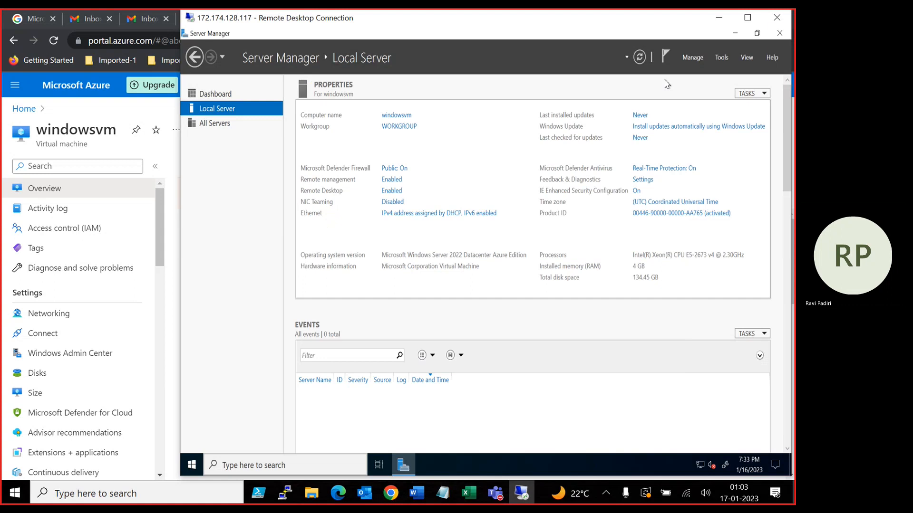
Start adding roles and features from the Server Manager dashboard, using role-based or feature-based installation on the windowsvm server
click(214, 94)
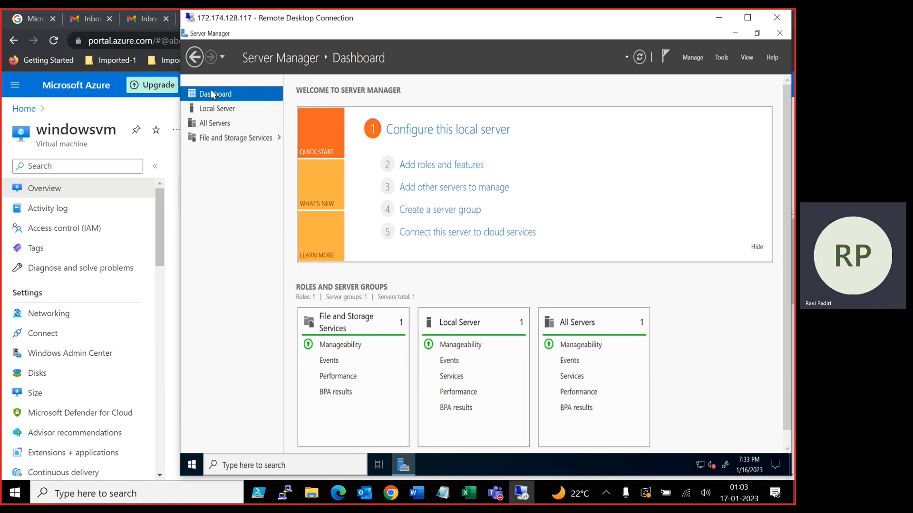
click(448, 166)
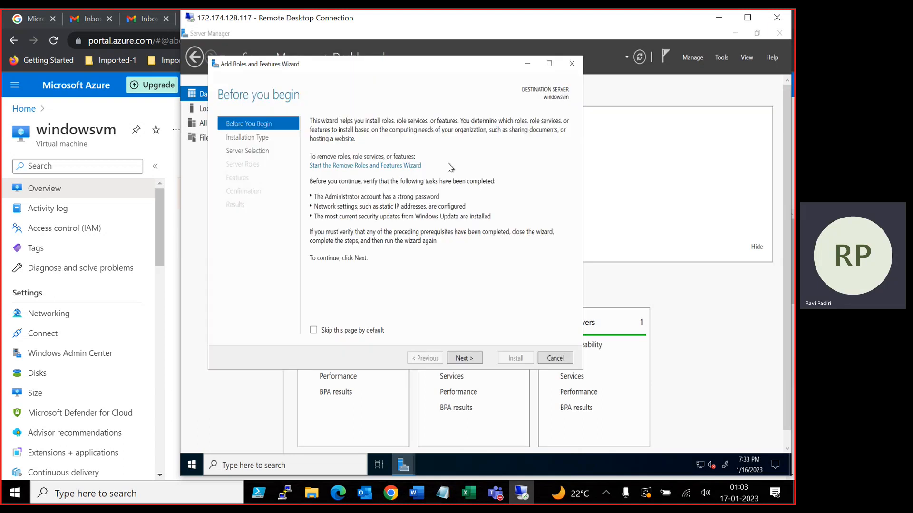
click(459, 358)
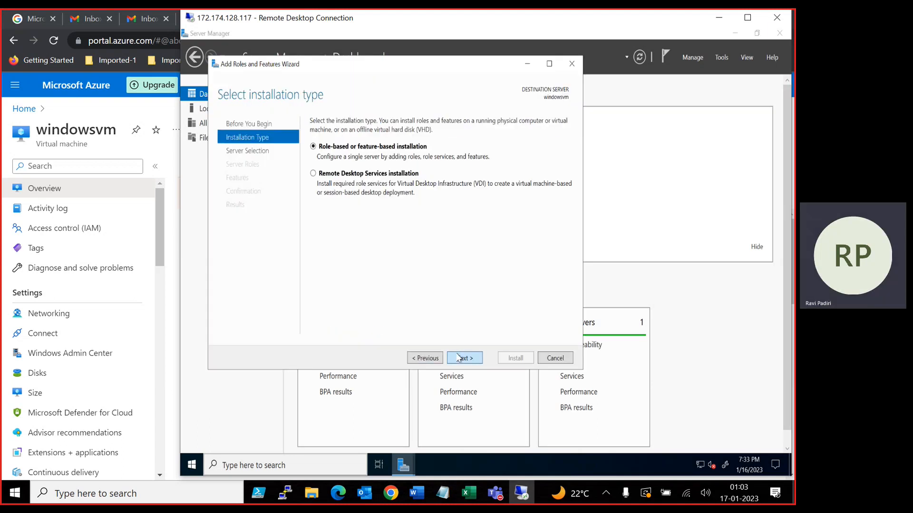
click(459, 357)
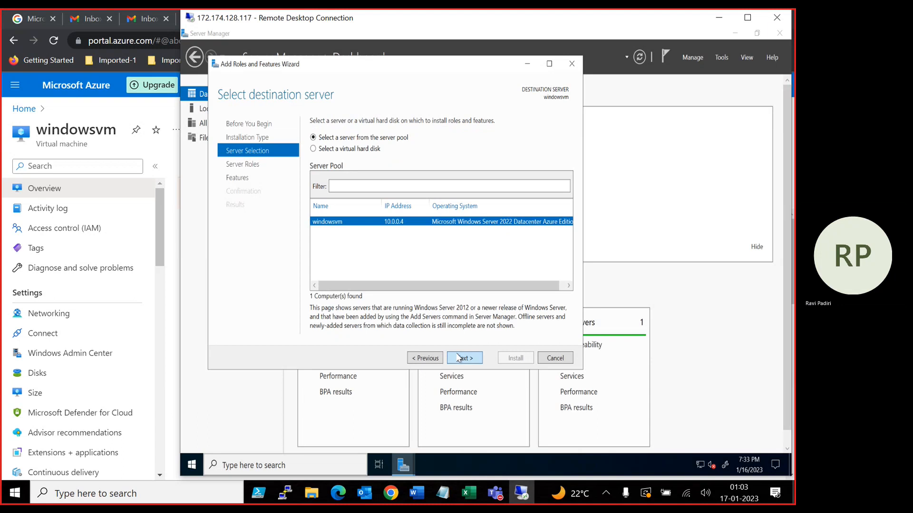
click(459, 358)
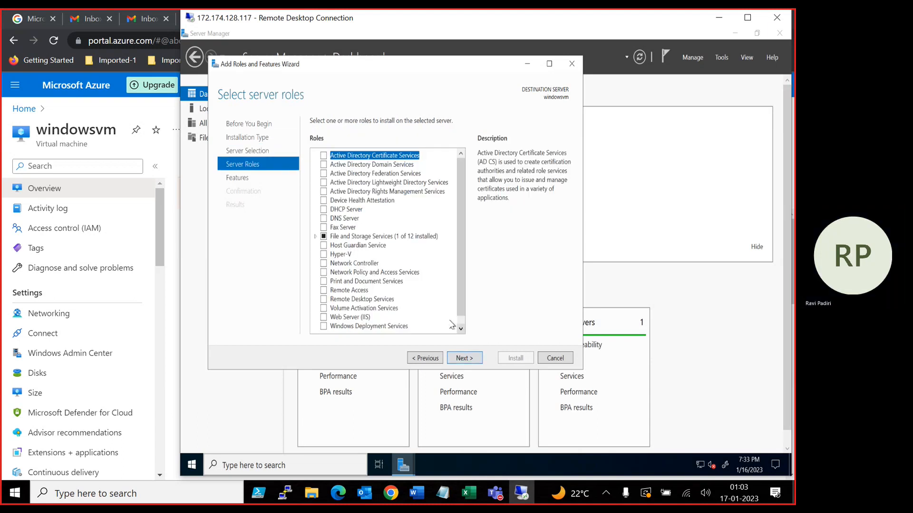
Select the Web Server (IIS) role with its required management tools and keep the default features
click(327, 317)
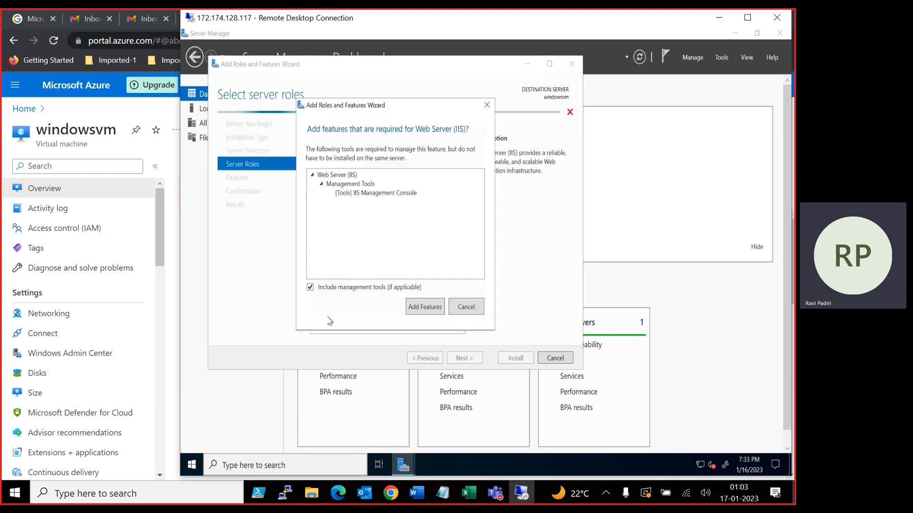
click(418, 308)
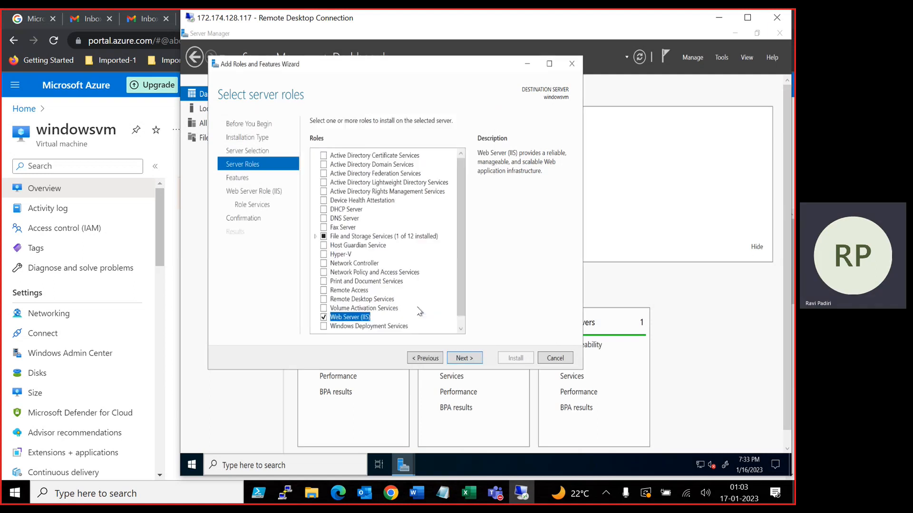
click(475, 359)
click(474, 359)
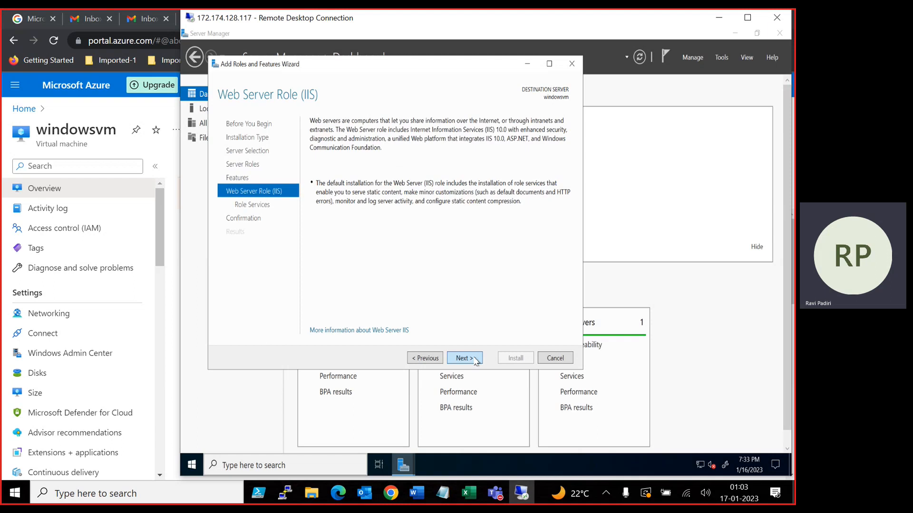
Install the Web Server (IIS) role with its default role services on windowsvm, and close the wizard and Server Manager
click(474, 359)
click(475, 360)
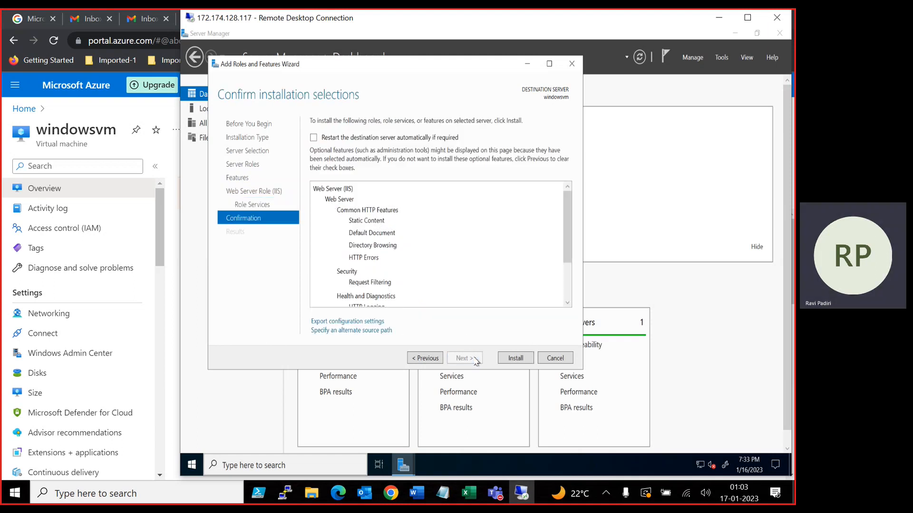
click(508, 364)
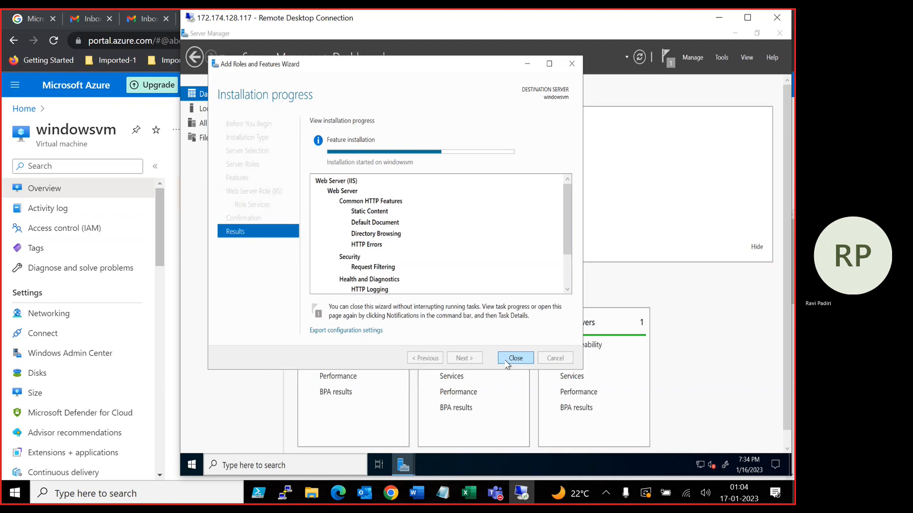
click(507, 362)
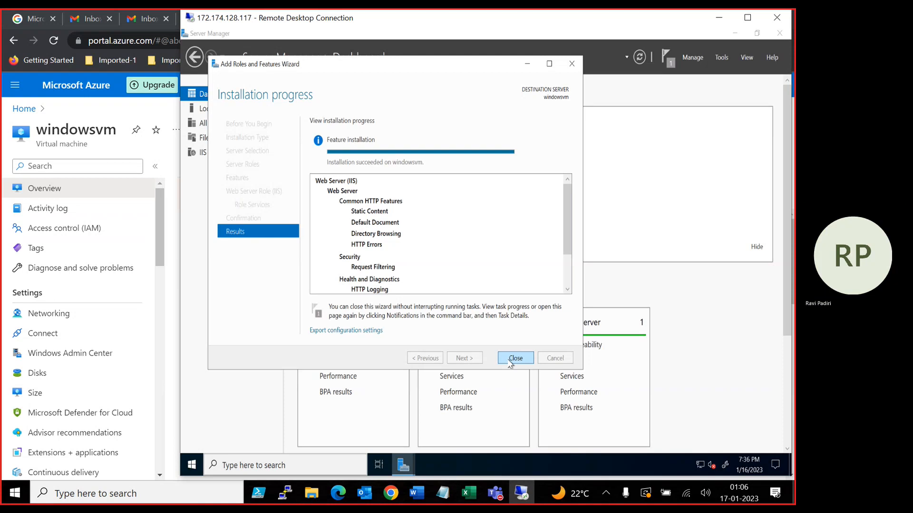
click(515, 358)
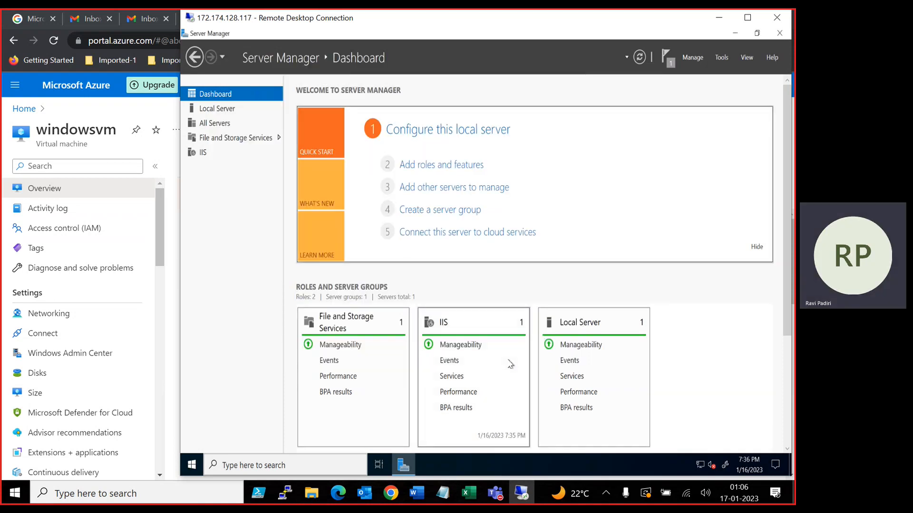
click(775, 37)
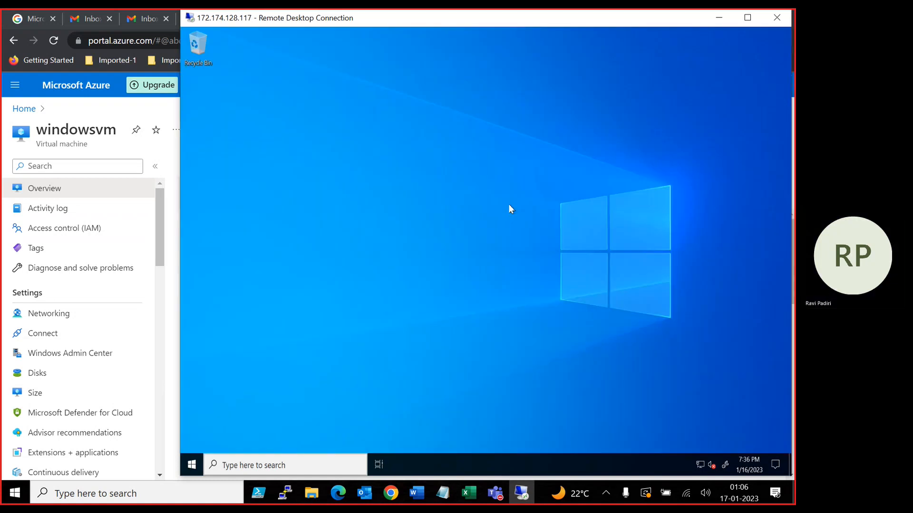
Check the IIS welcome page at 172.174.128.117 in the local browser, follow its link to iis.net and return
click(164, 252)
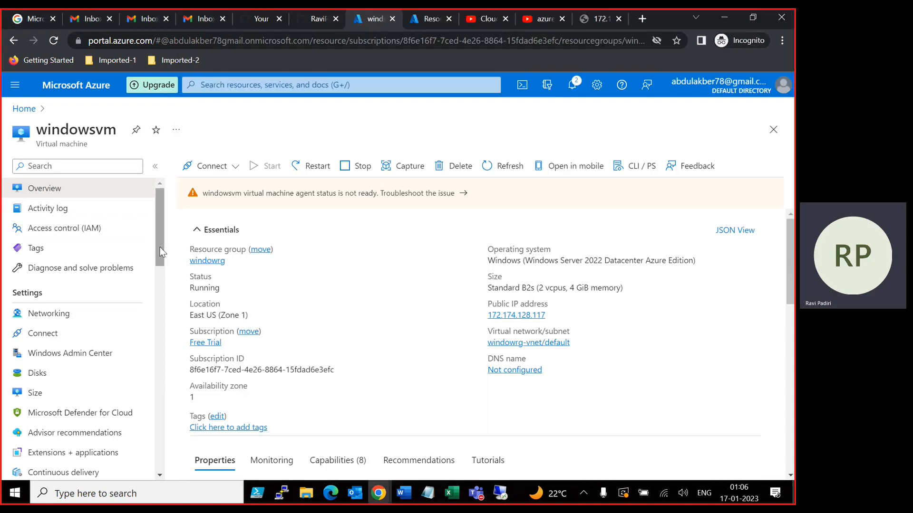
click(597, 18)
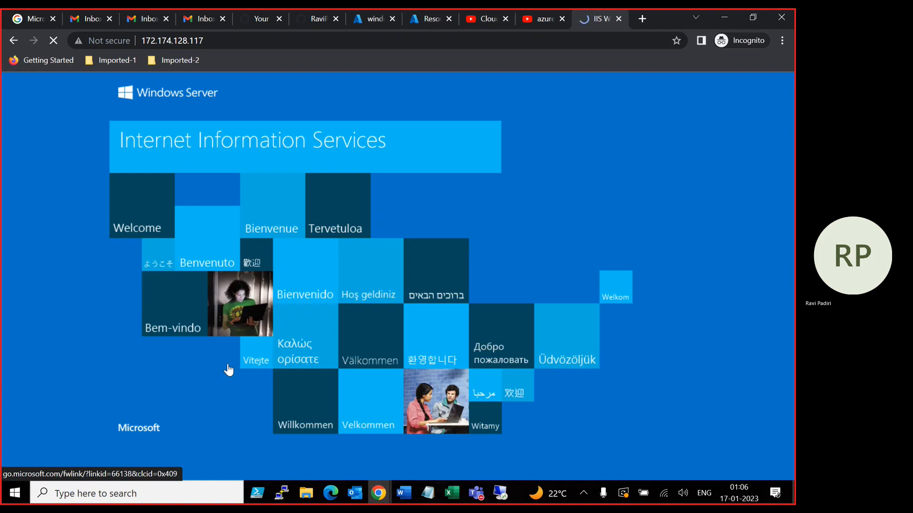
click(227, 365)
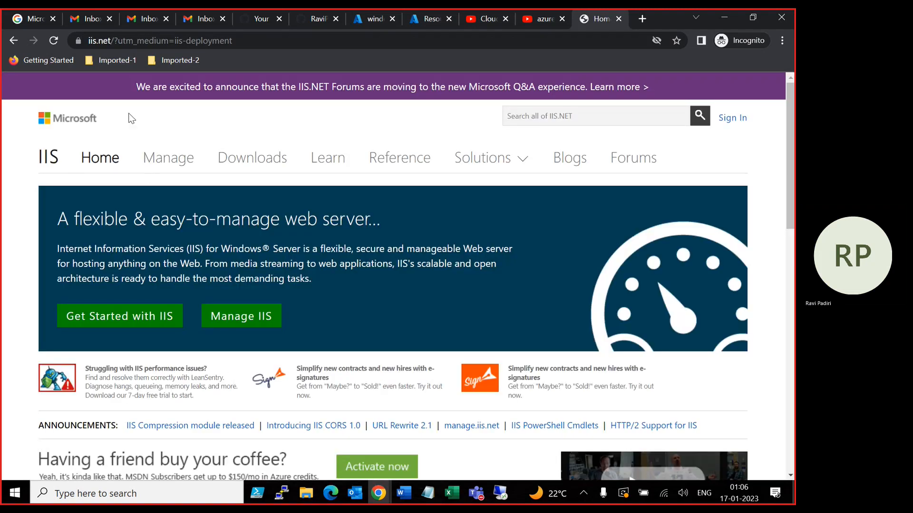
click(13, 42)
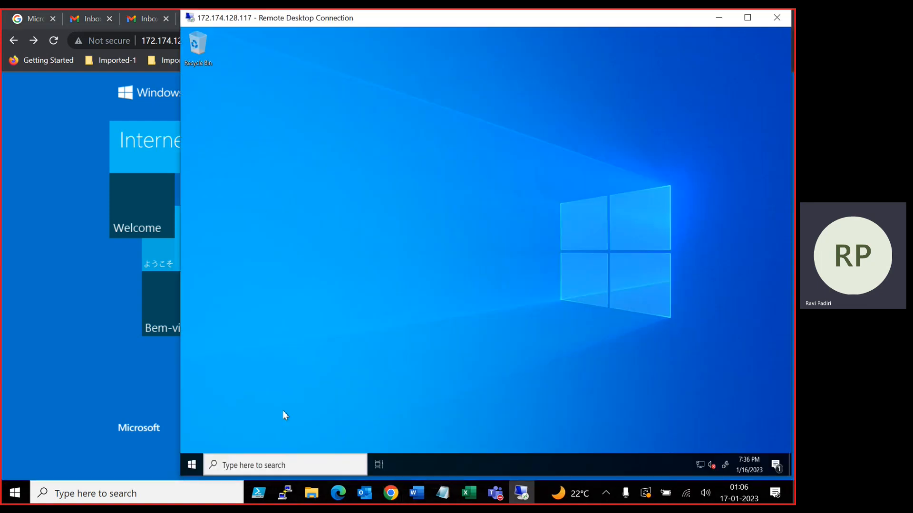
Browse to the C:\inetpub\wwwroot folder on the virtual machine in File Explorer
double_click(199, 44)
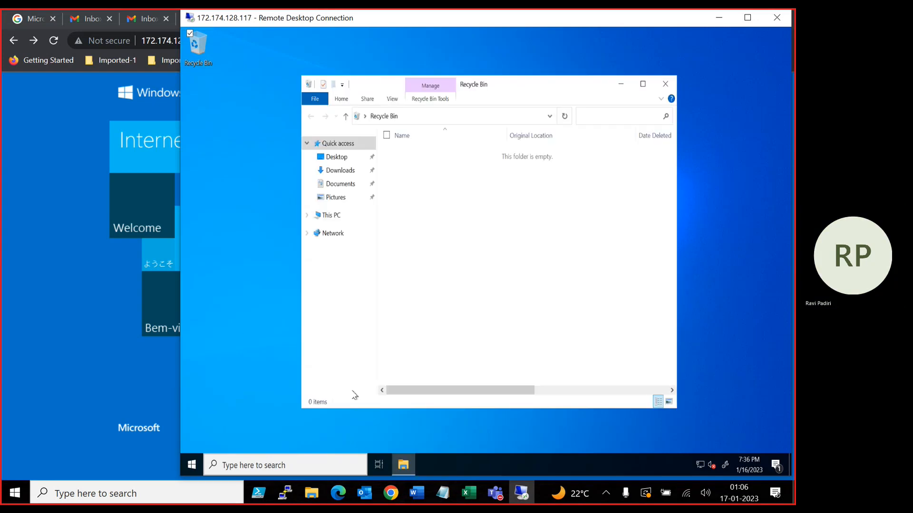
click(331, 216)
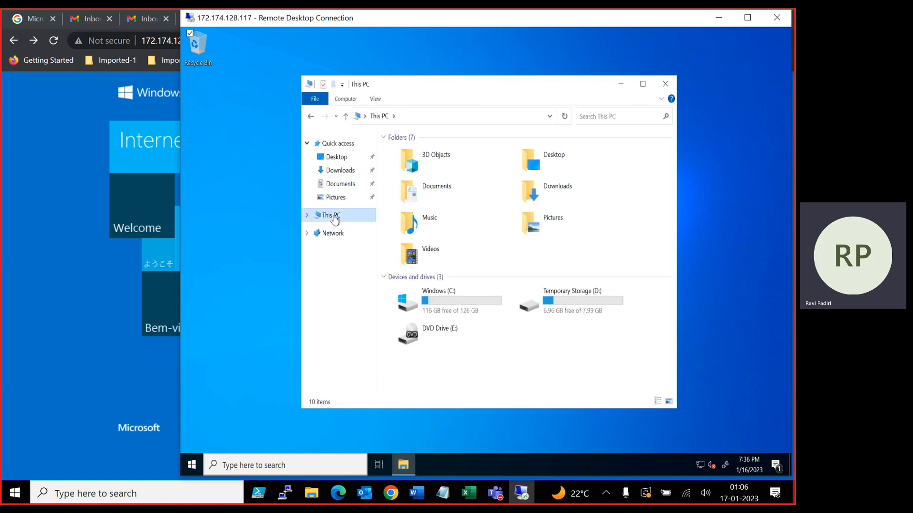
double_click(433, 312)
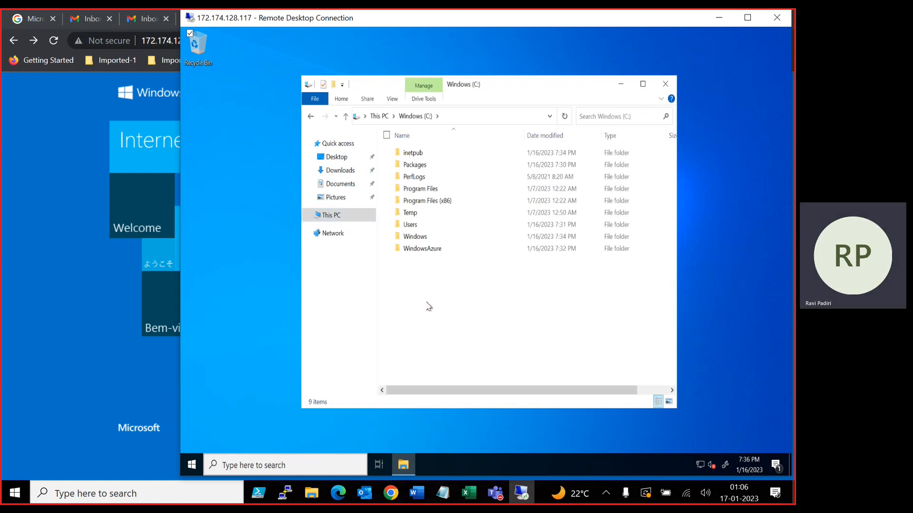
double_click(410, 153)
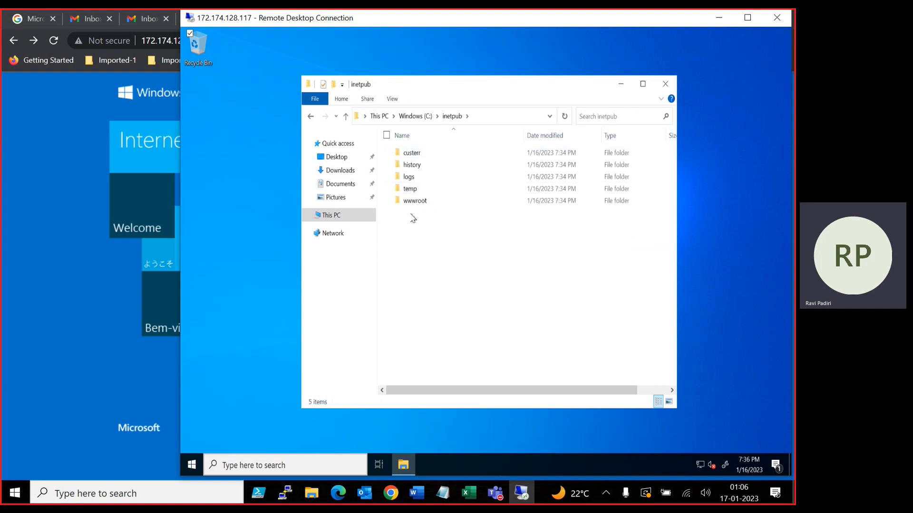
double_click(412, 202)
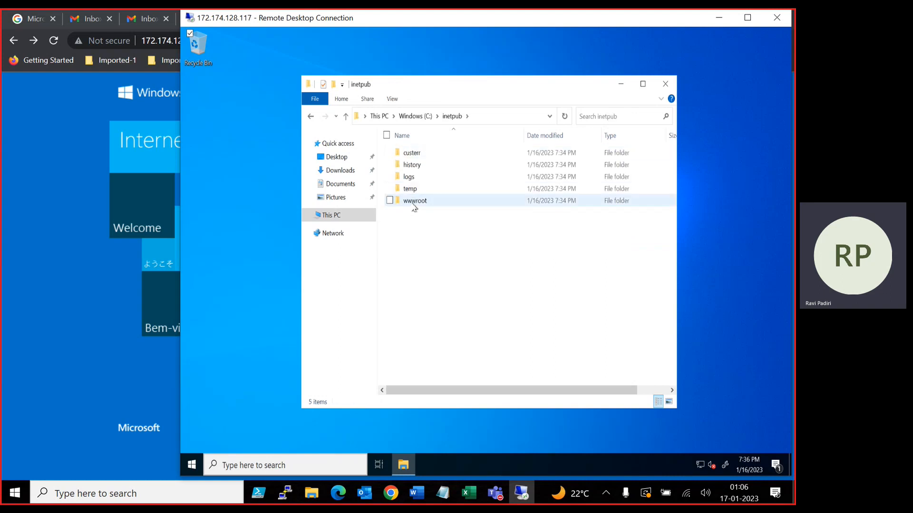
Create a new text document with the default name in the wwwroot folder and open it in Notepad
right_click(427, 233)
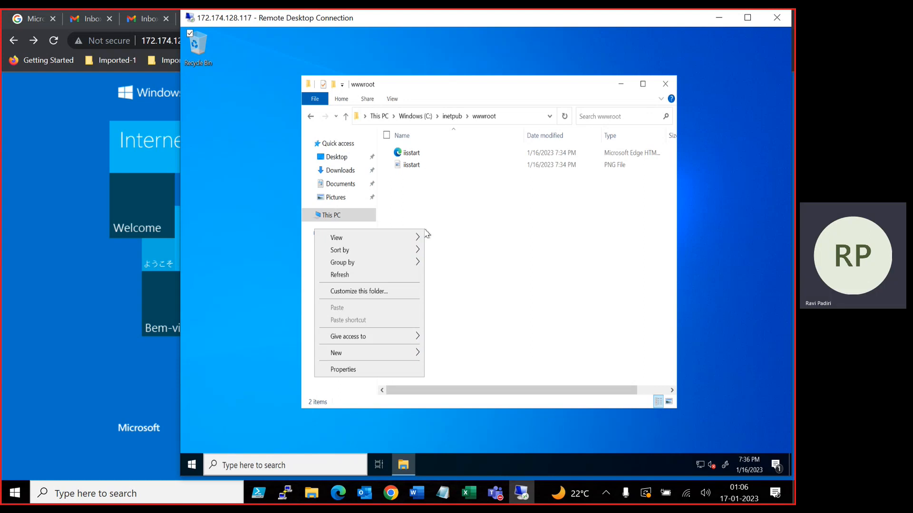
mouse_move(366, 355)
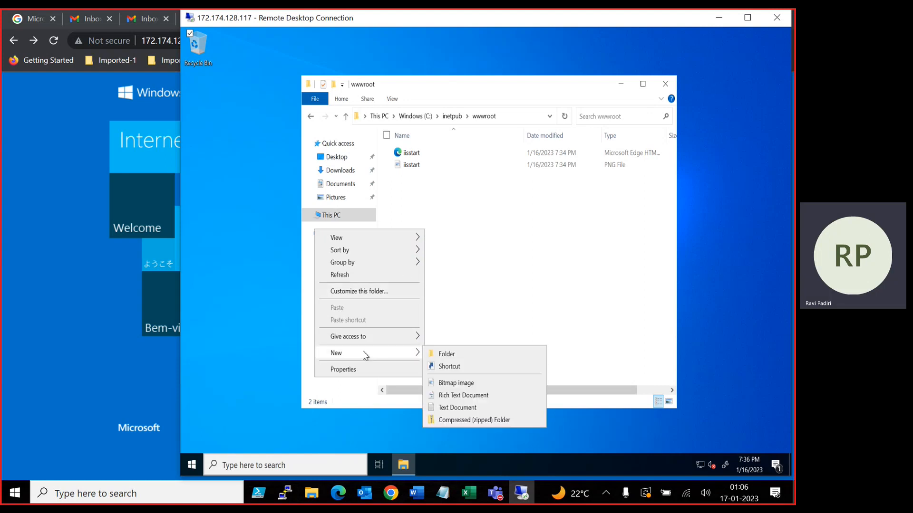
click(454, 408)
key(Return)
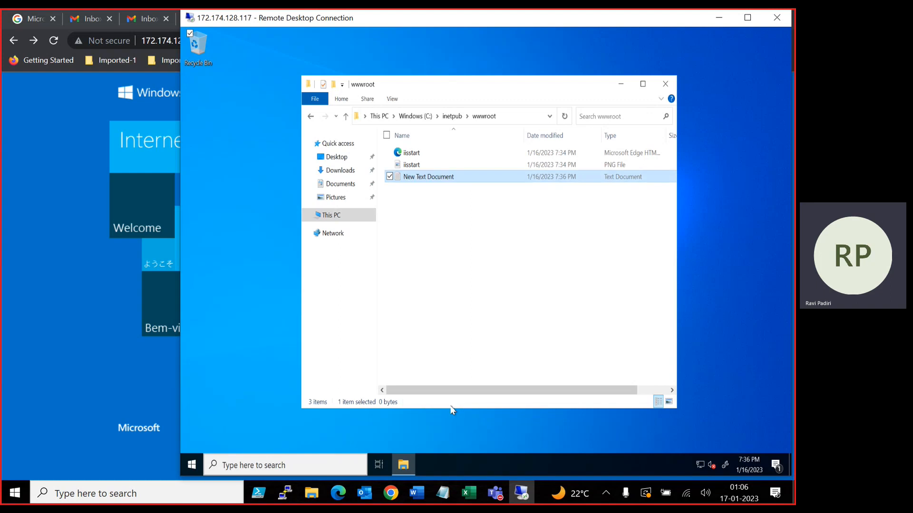
key(i)
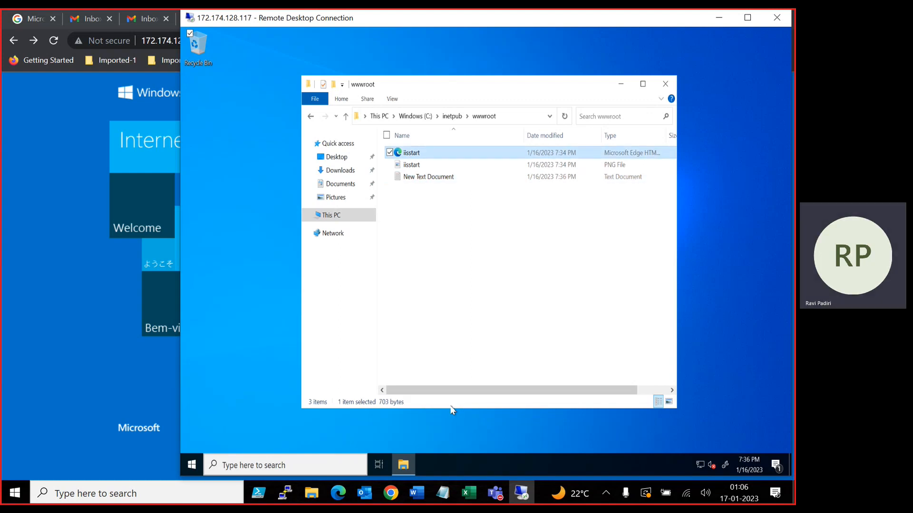
click(406, 180)
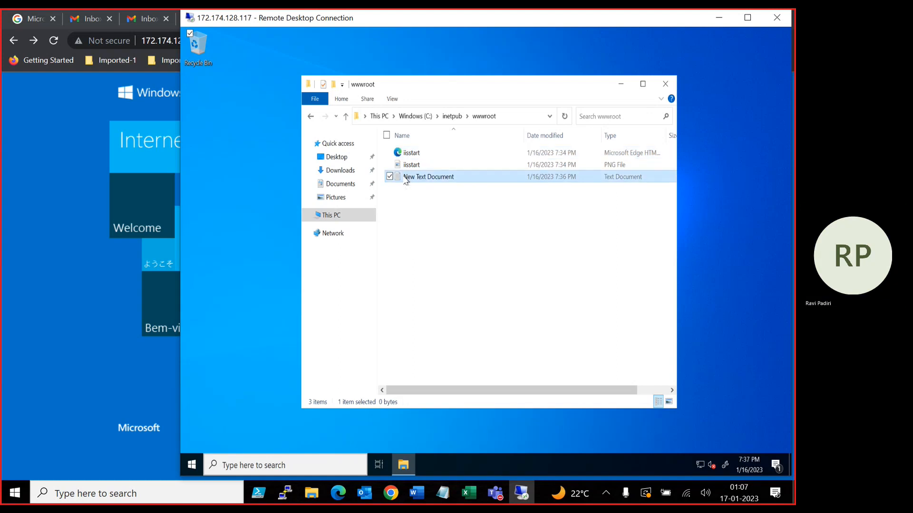
right_click(405, 178)
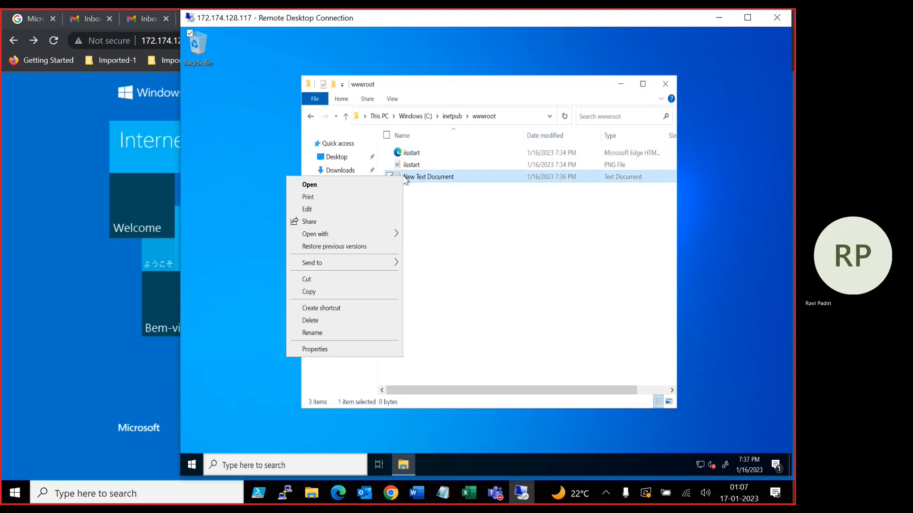
click(428, 176)
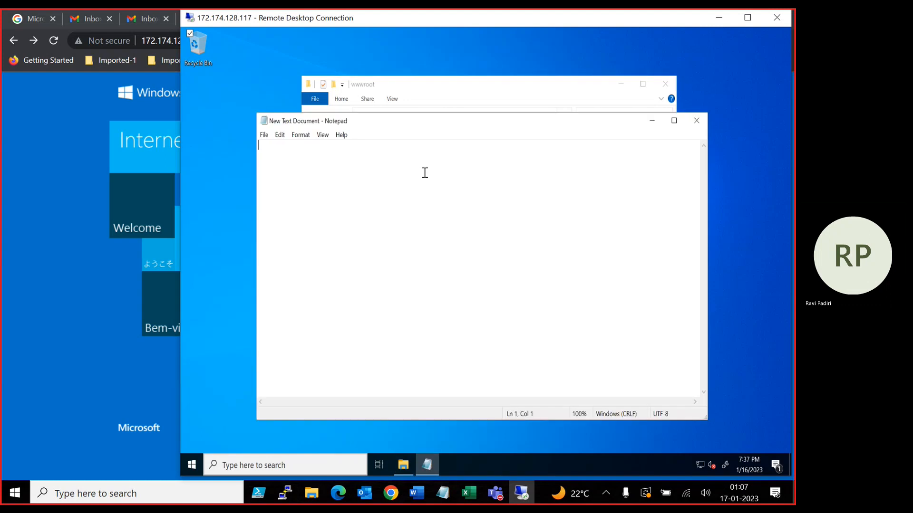
Write the line "This is Azure window" in the empty document with an <h1> tag on each side
text(<>)
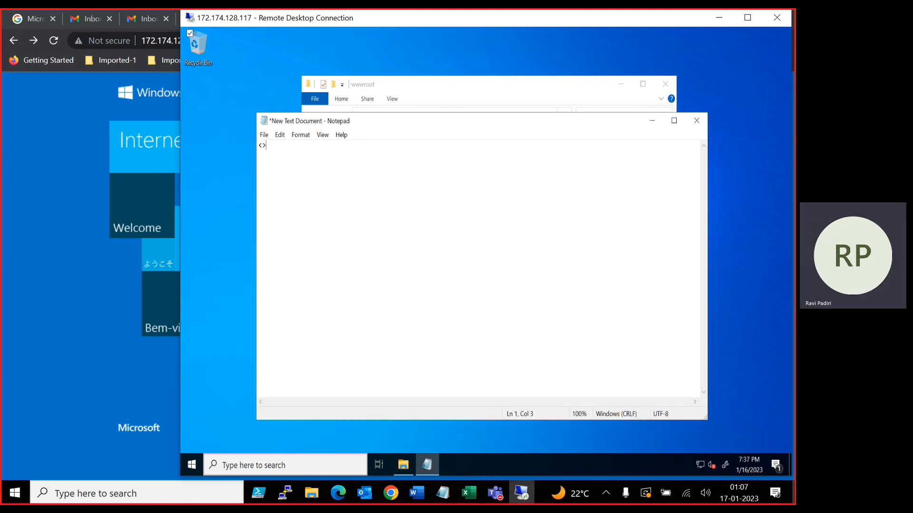
text(<>)
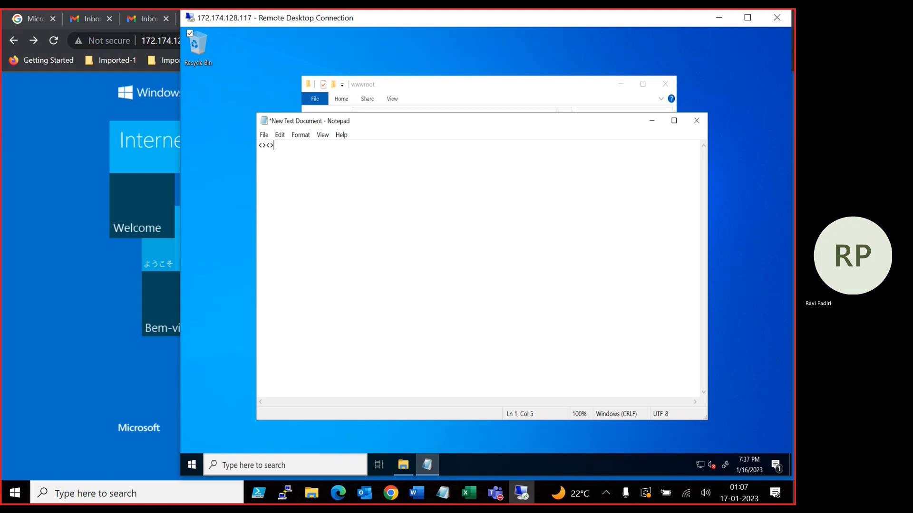
key(Left)
text(h1)
key(Left)
key(Left)
key(Left)
text(h1)
key(Right)
text(This is  Azure window)
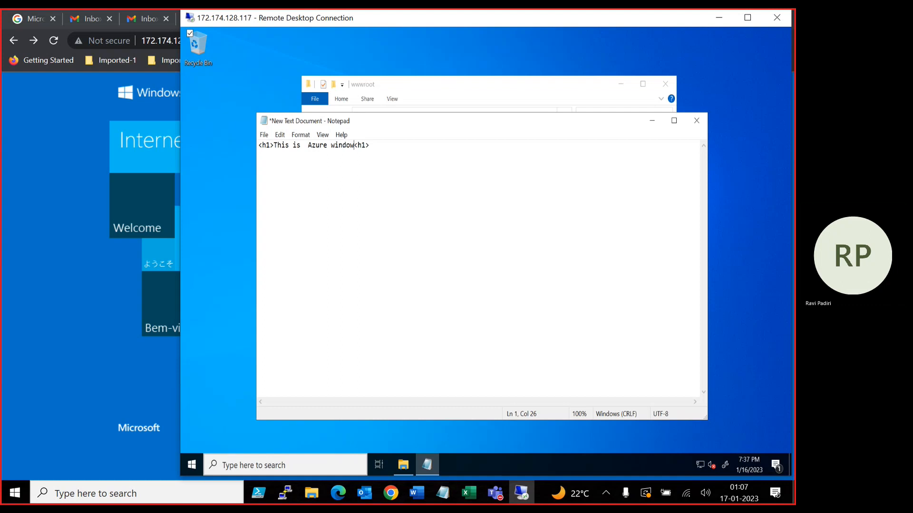
Replace the word "window" in the heading text with "demo session"
key(BackSpace)
key(BackSpace)
key(BackSpace)
key(BackSpace)
key(BackSpace)
key(BackSpace)
text(demo session)
Save the document in the wwwroot folder as Index.html with the file type All Files
click(265, 136)
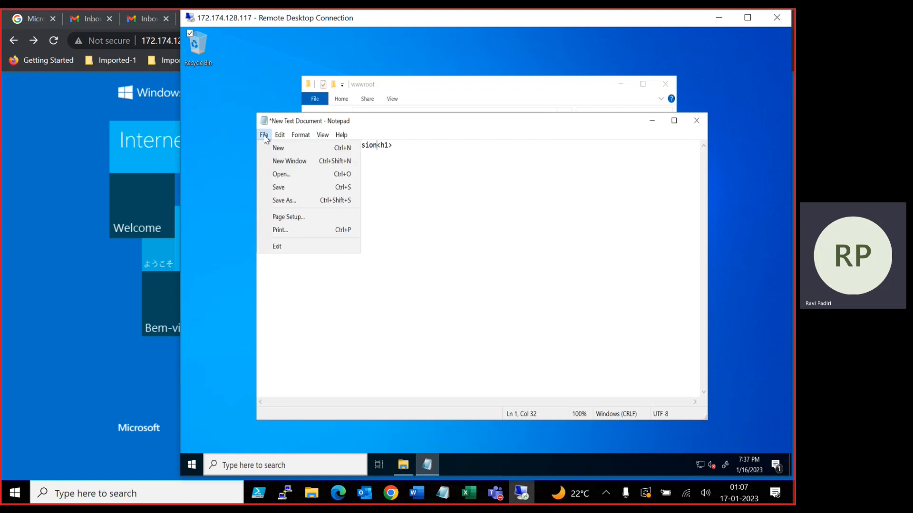
click(282, 201)
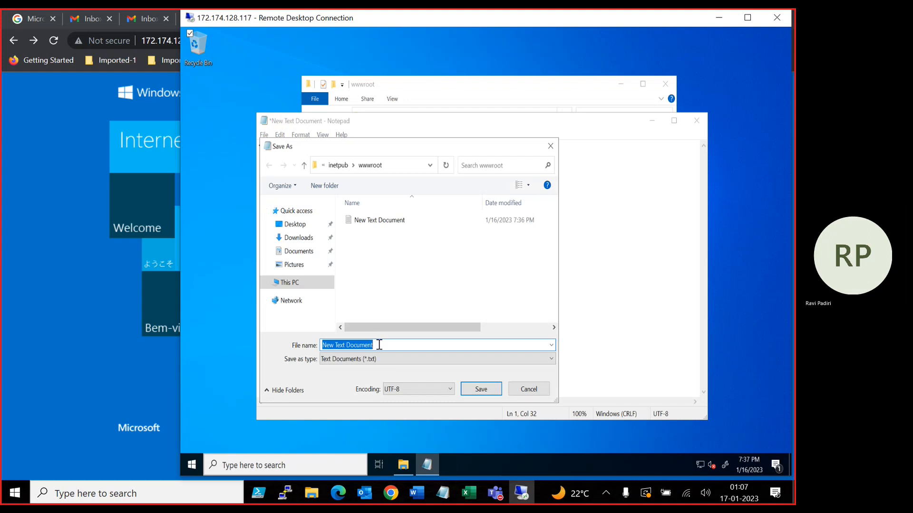
text(Index)
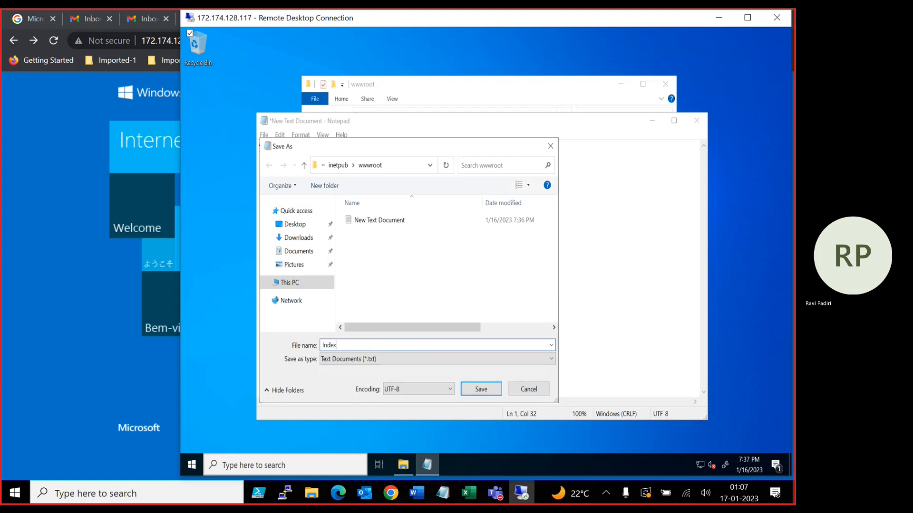
text(.html)
click(384, 360)
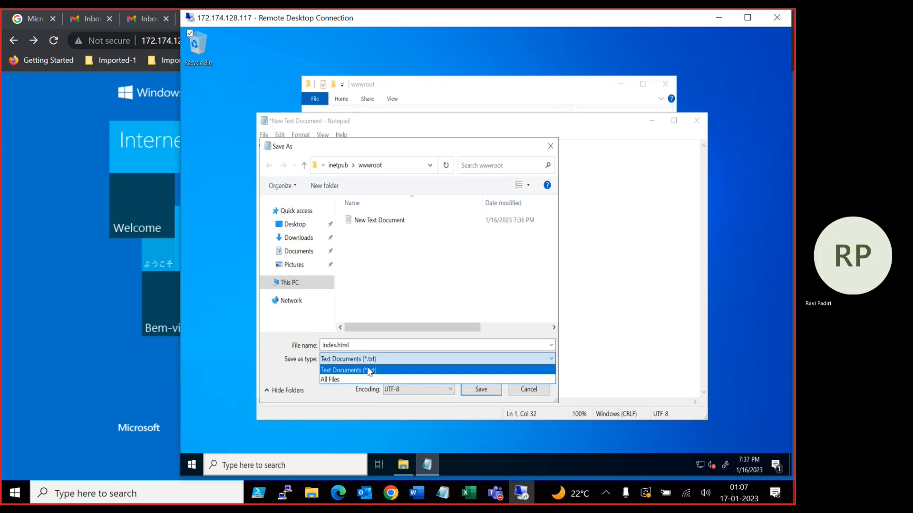
click(340, 380)
click(481, 389)
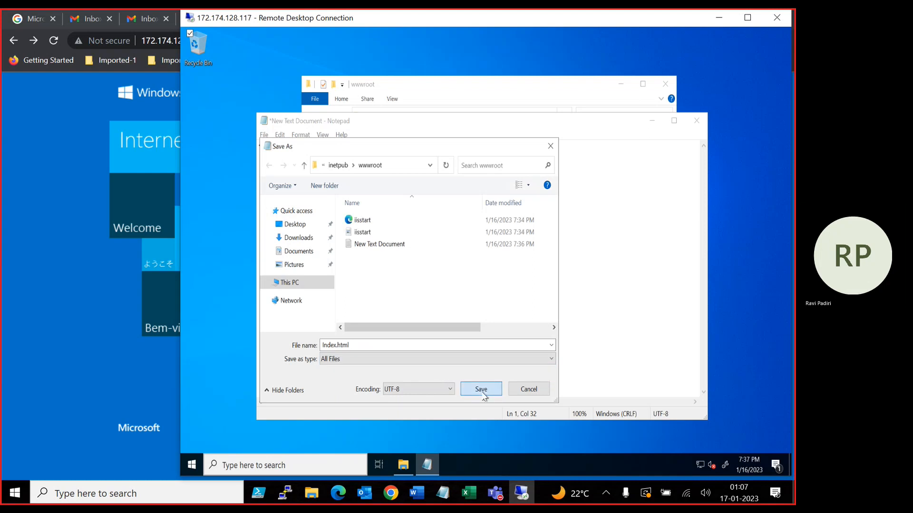
Open 172.174.128.117/index.html in the local browser to check the custom web page
click(58, 171)
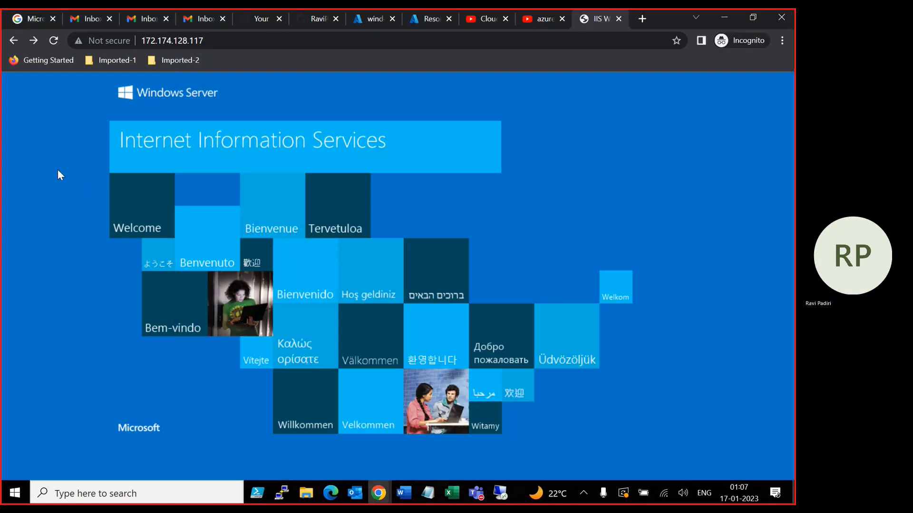
click(204, 41)
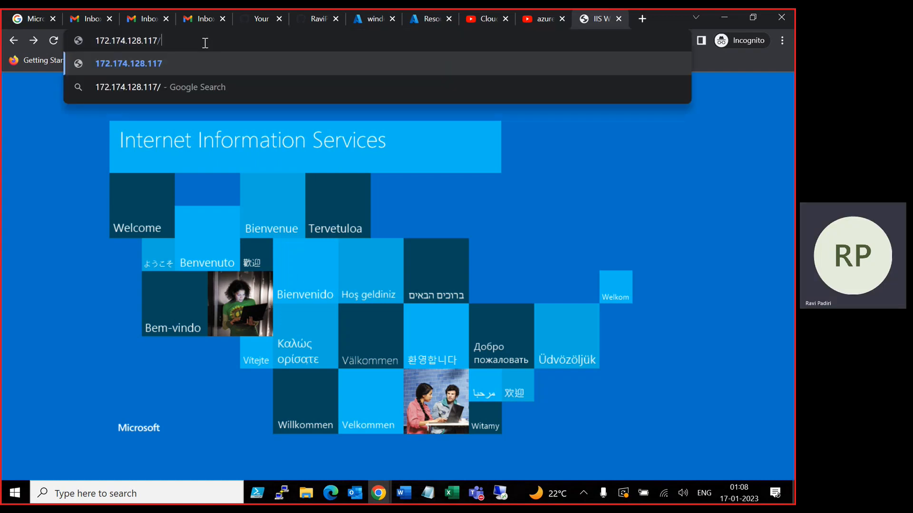
text(index.)
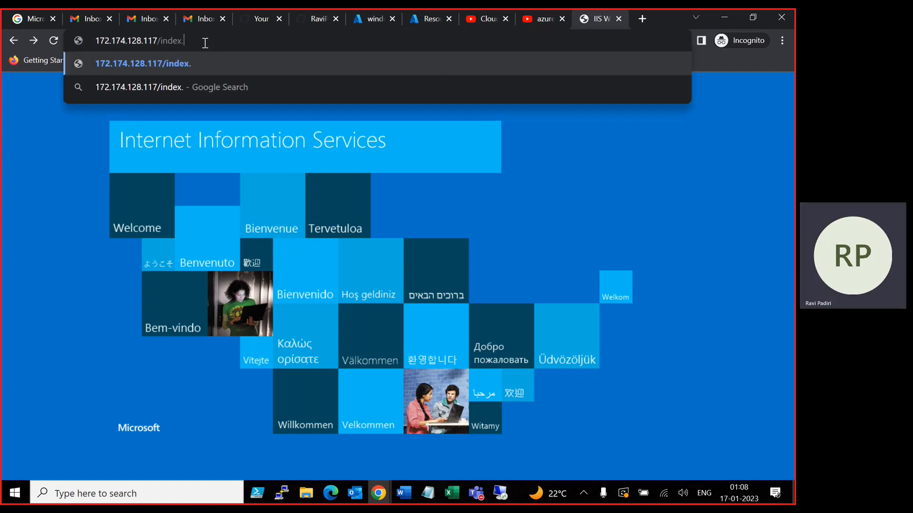
text(html)
key(Return)
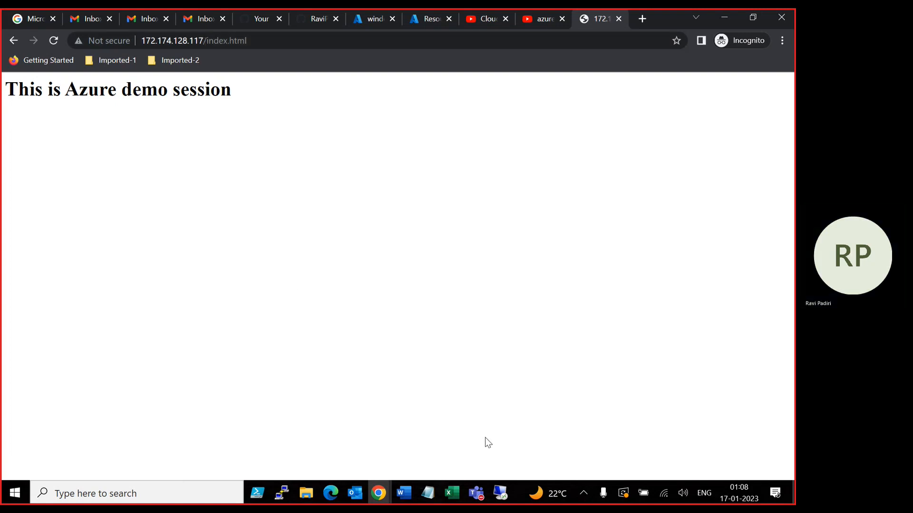
mouse_move(476, 501)
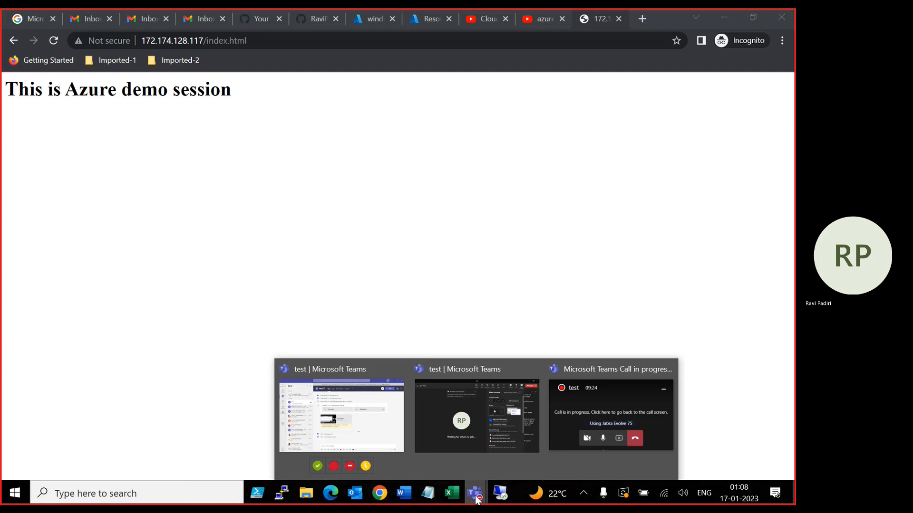
click(465, 419)
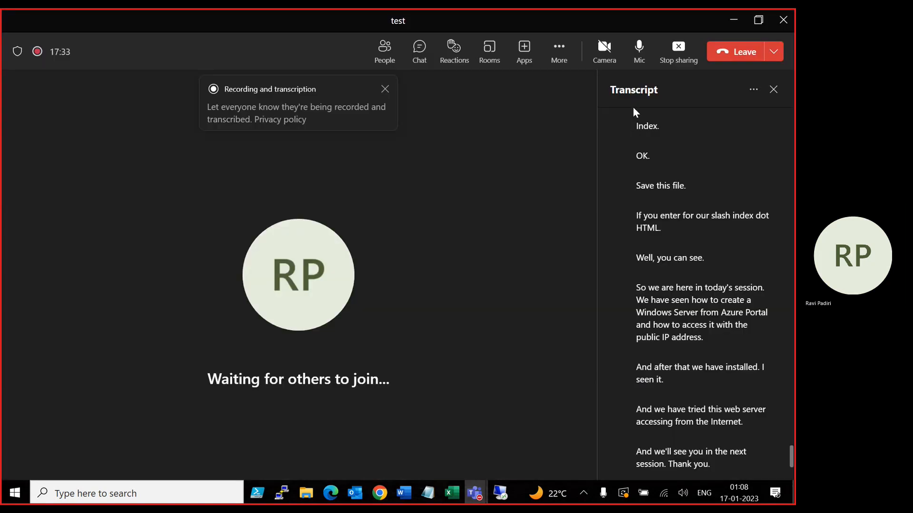
click(556, 55)
click(581, 417)
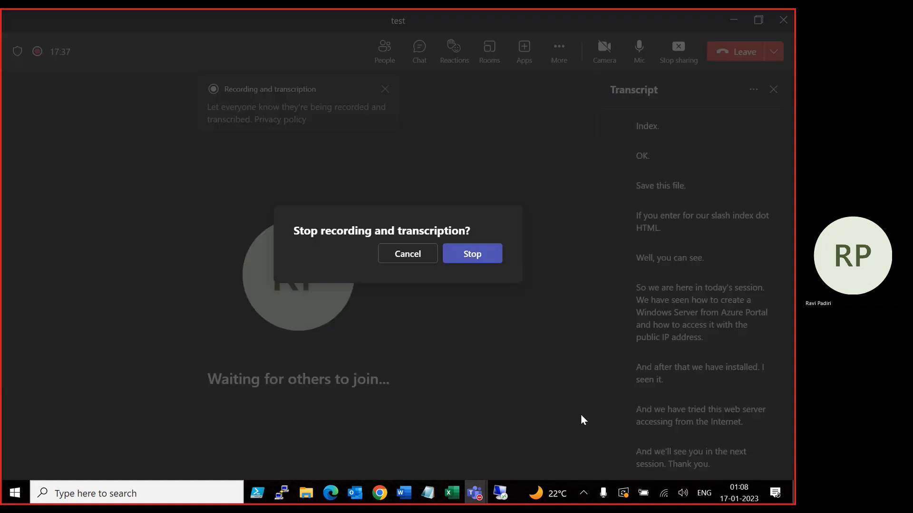